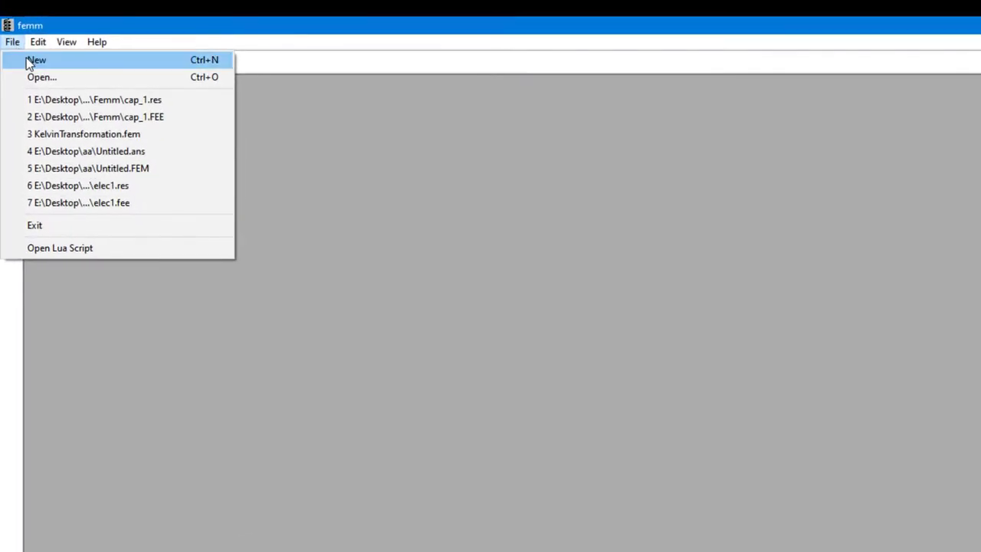
- Create a new electrostatics problem, giving a blank Untitled drawing
{"action": "left_click", "coordinate": [29, 61]}
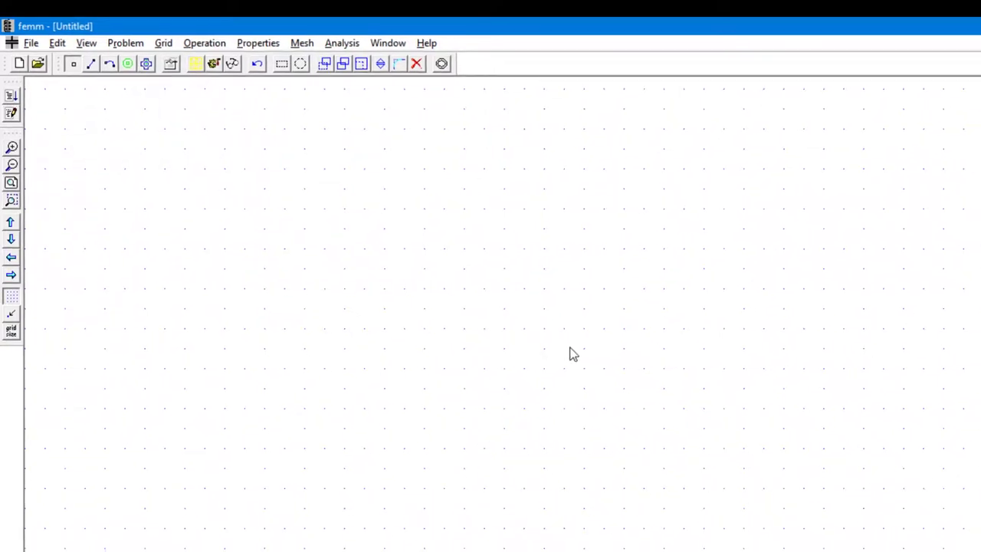
- Cancel exact coordinate entry and click to place the plate-end nodes near the canvas centre
{"action": "key", "text": "Tab"}
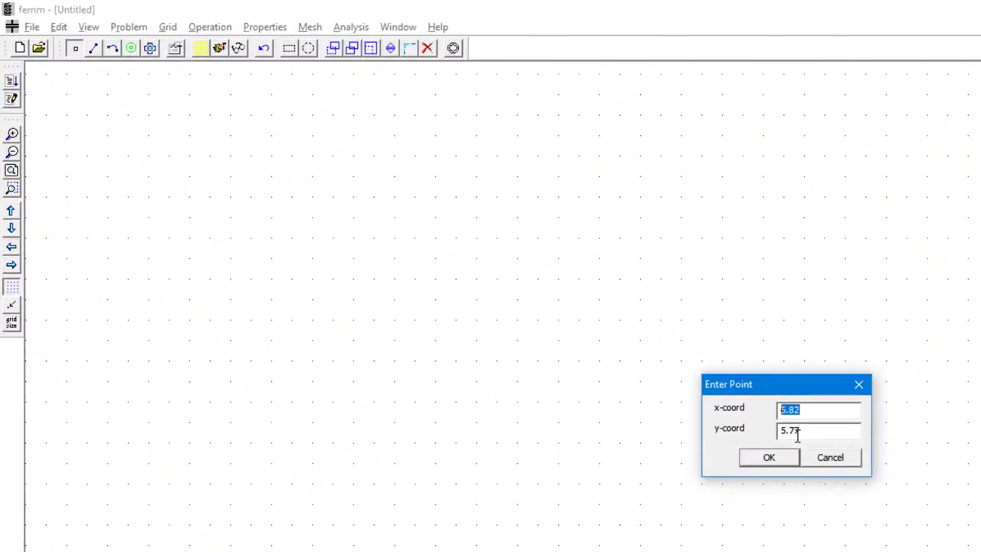
{"action": "key", "text": "Tab"}
{"action": "left_click", "coordinate": [857, 384]}
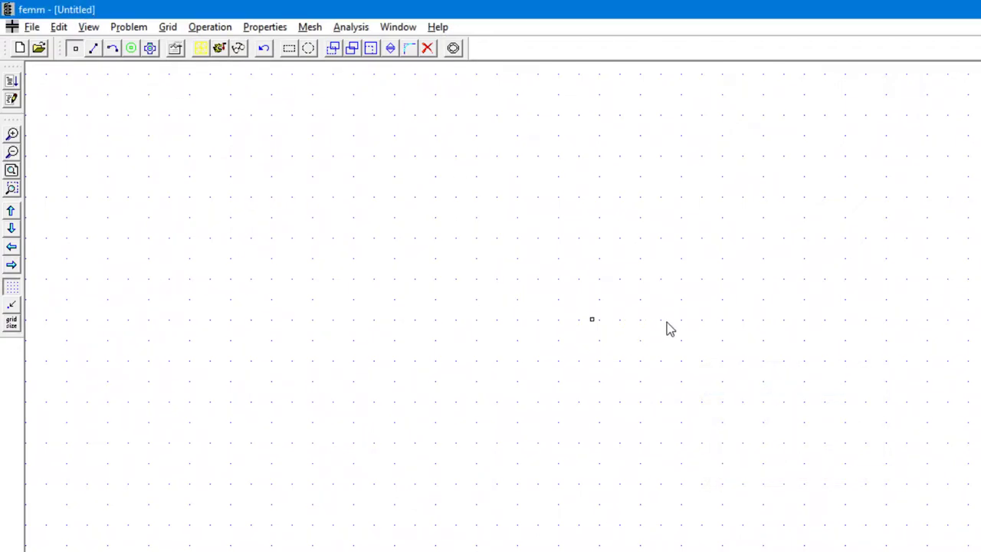
{"action": "left_click", "coordinate": [724, 318]}
{"action": "left_click", "coordinate": [581, 357]}
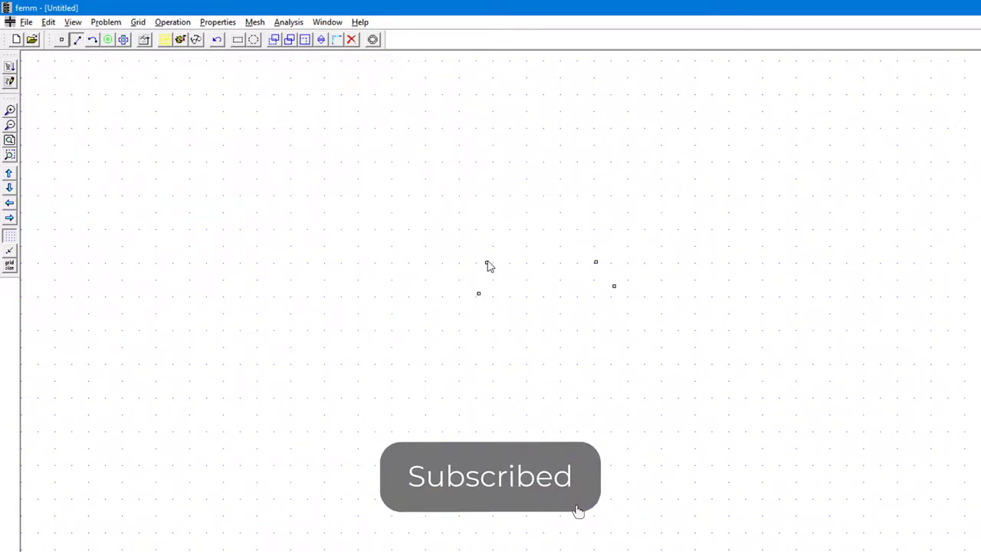
- Join the node pairs with line segments to form the upper and lower plates
{"action": "left_click", "coordinate": [487, 262]}
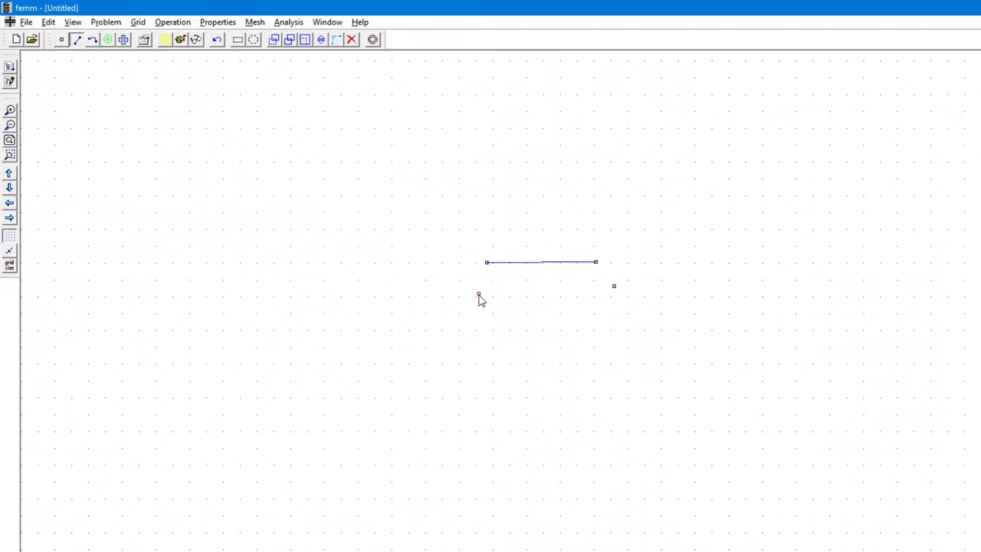
{"action": "left_click", "coordinate": [614, 287]}
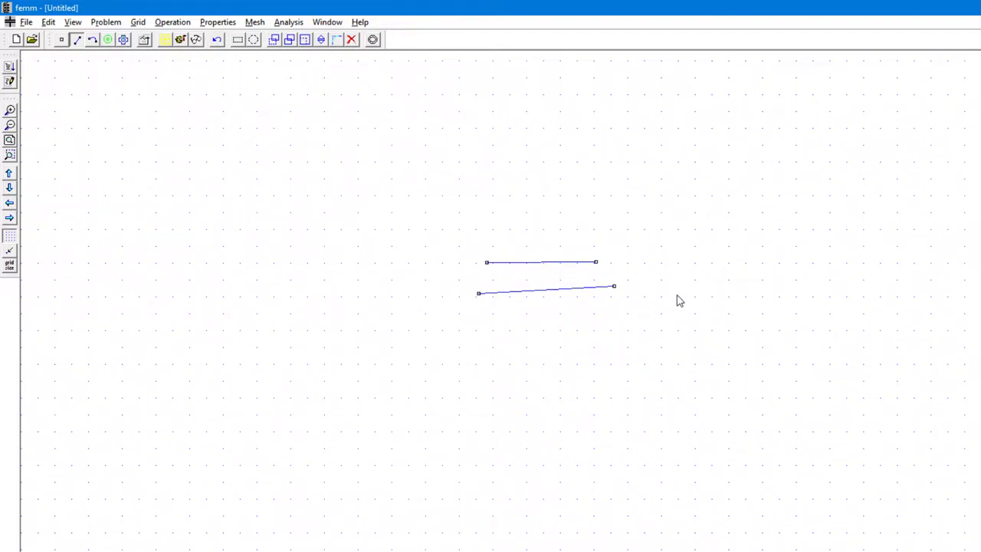
- Build a 3-layer circular open boundary with radius 6 around the plates
{"action": "left_click", "coordinate": [373, 40]}
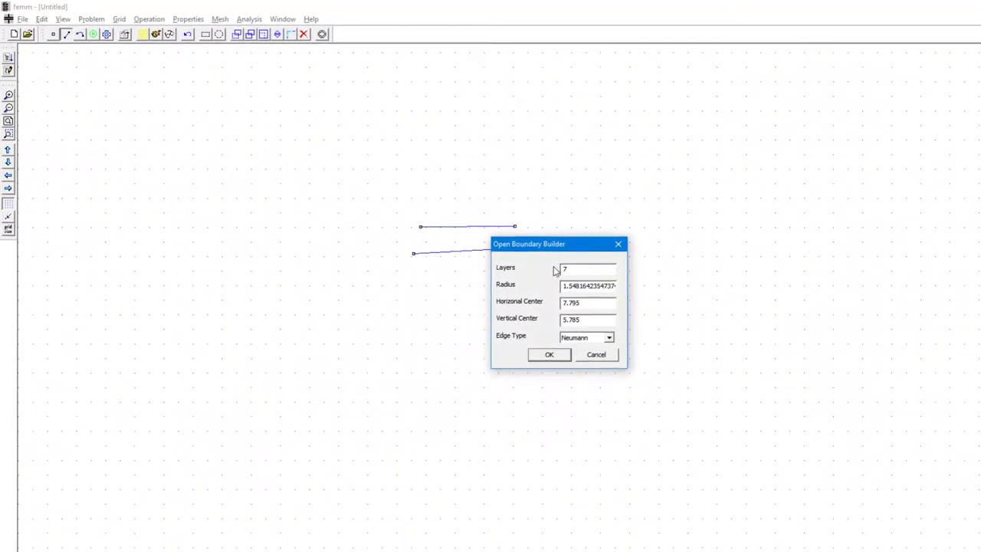
{"action": "double_click", "coordinate": [569, 269]}
{"action": "type", "text": "3"}
{"action": "left_click_drag", "start_coordinate": [563, 286], "coordinate": [635, 286]}
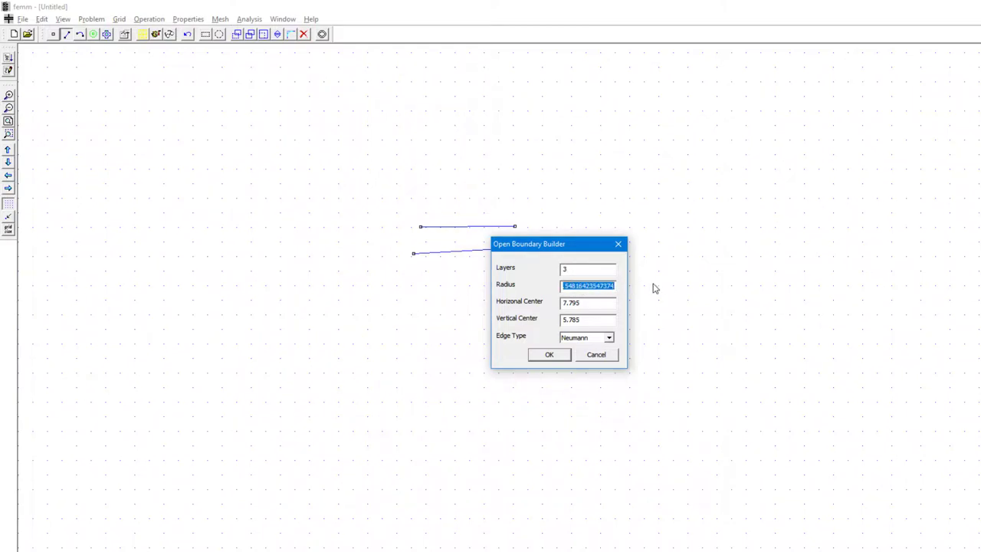
{"action": "type", "text": "6"}
{"action": "left_click", "coordinate": [547, 358]}
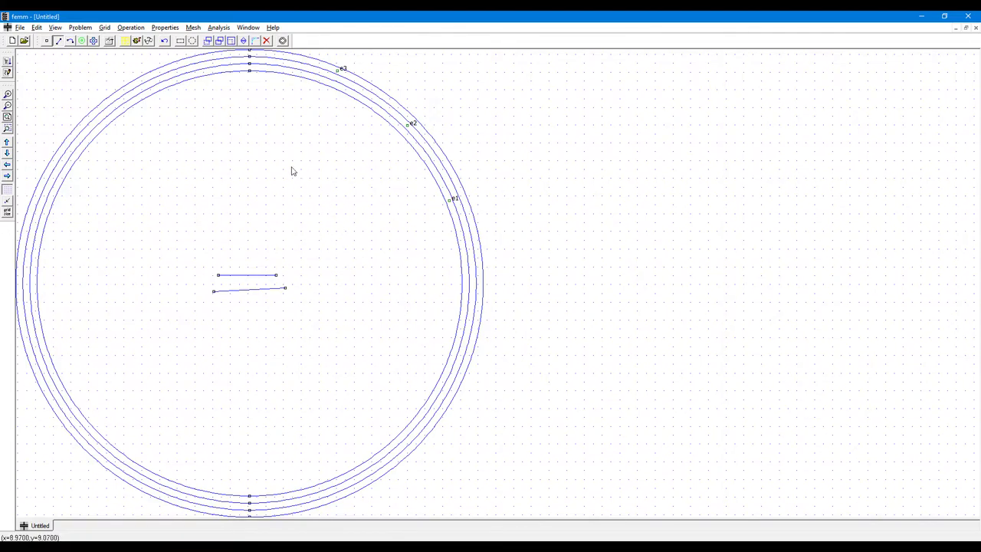
- Add a block material named 'air' next to the existing e1, e2 and e3
{"action": "left_click", "coordinate": [163, 29]}
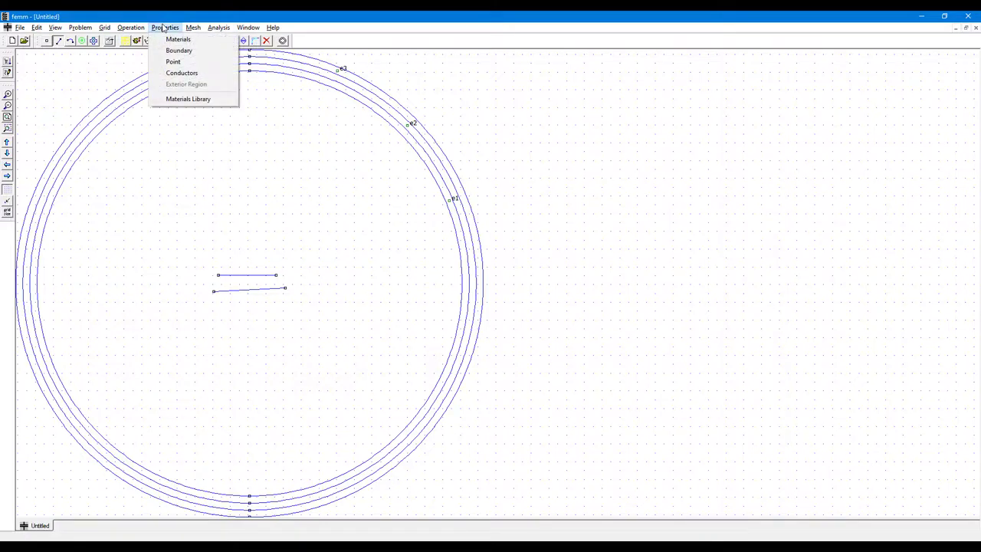
{"action": "left_click", "coordinate": [195, 40]}
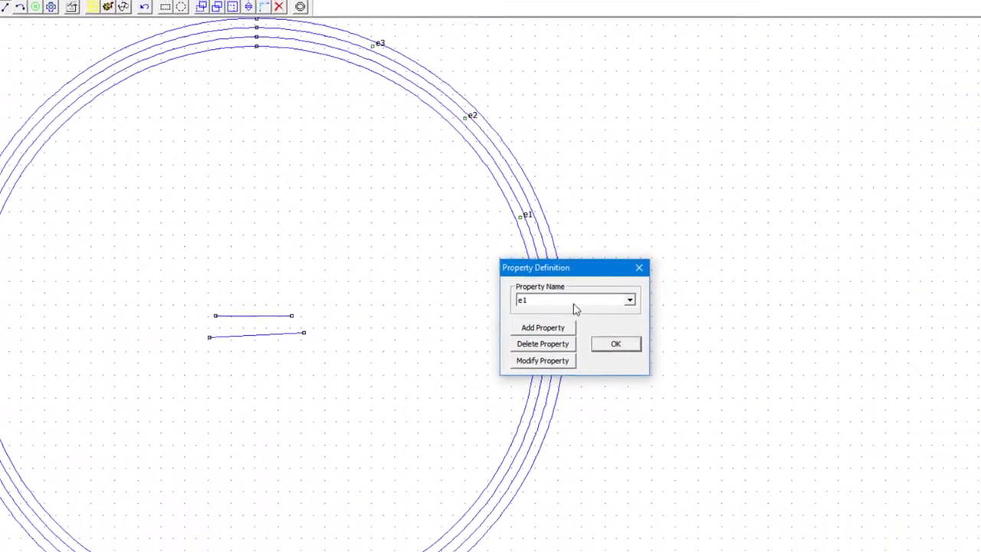
{"action": "left_click", "coordinate": [574, 301]}
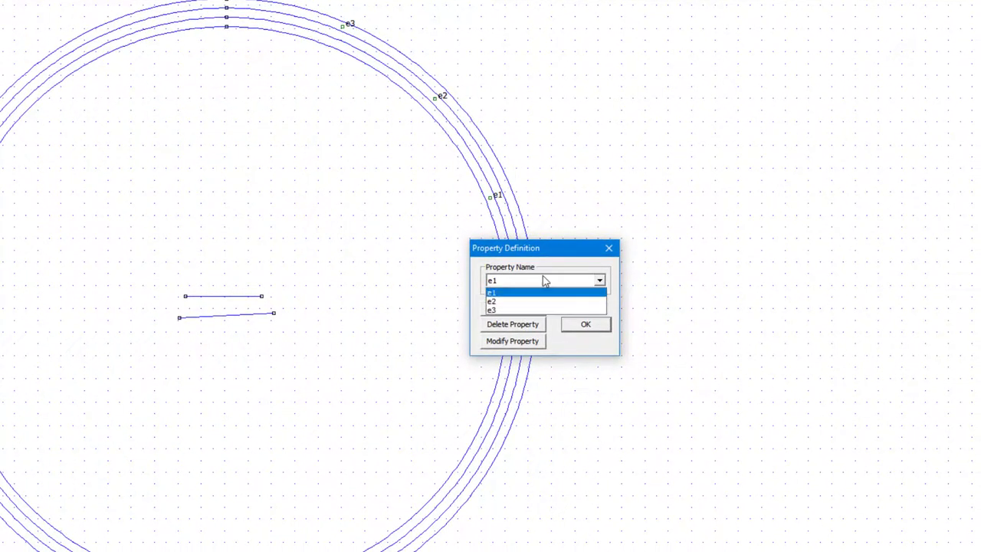
{"action": "left_click", "coordinate": [544, 281]}
{"action": "left_click", "coordinate": [525, 309]}
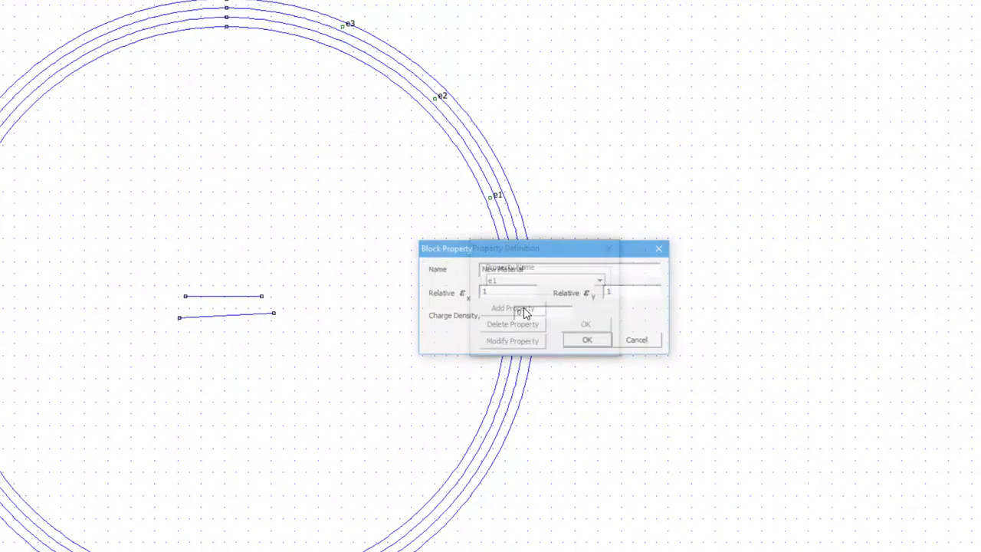
{"action": "left_click_drag", "start_coordinate": [533, 269], "coordinate": [450, 256]}
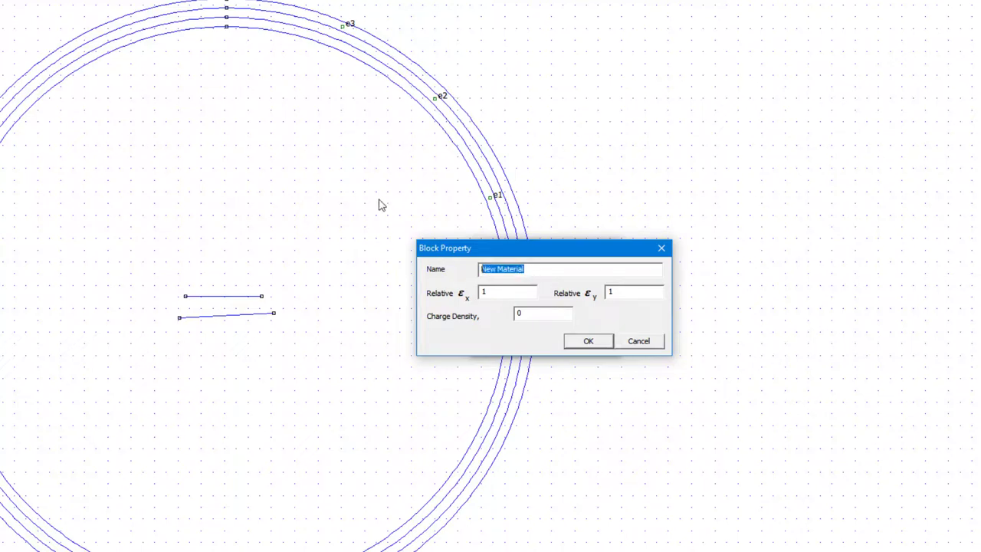
{"action": "type", "text": "air"}
{"action": "left_click", "coordinate": [582, 341]}
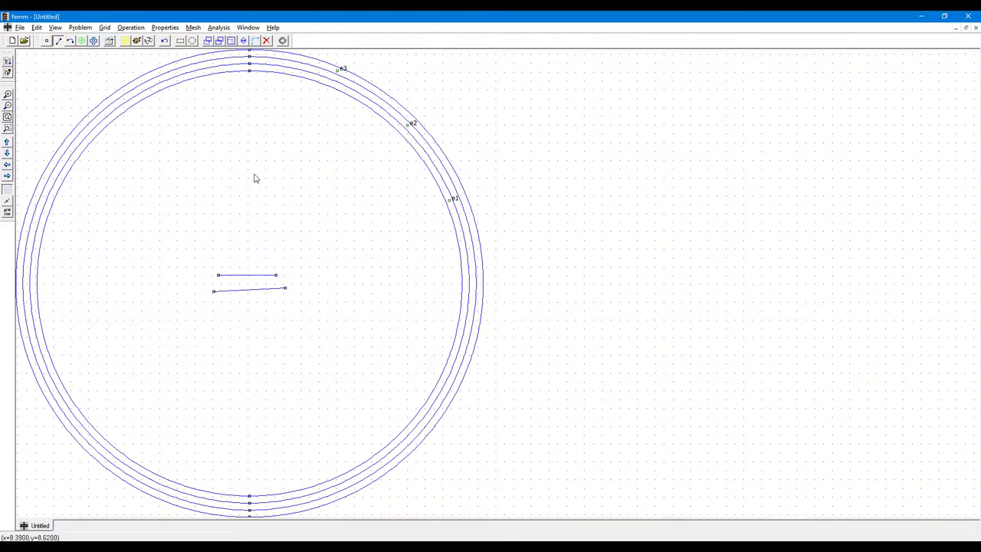
- Place a block label above the plates and set its material to air
{"action": "left_click", "coordinate": [83, 43]}
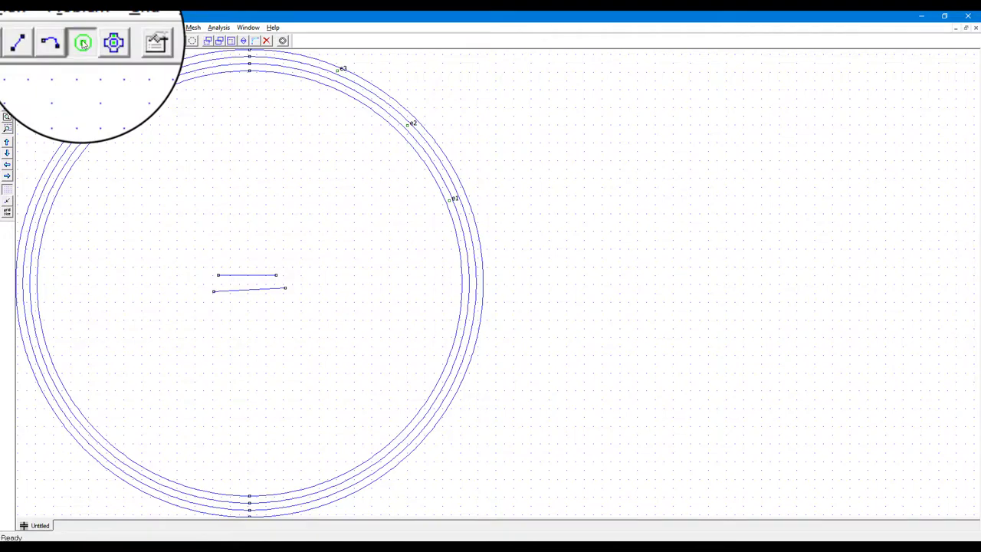
{"action": "left_click", "coordinate": [256, 175]}
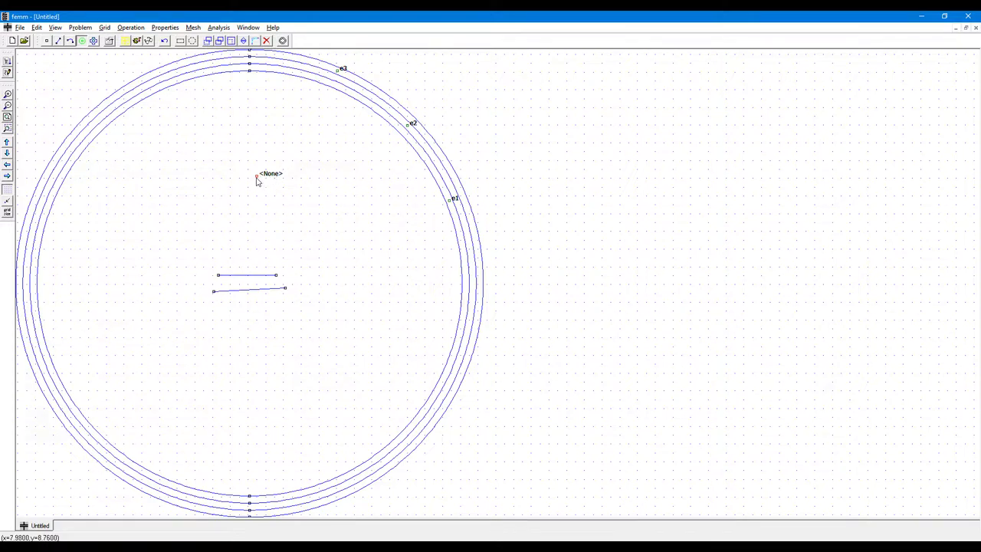
{"action": "key", "text": "space"}
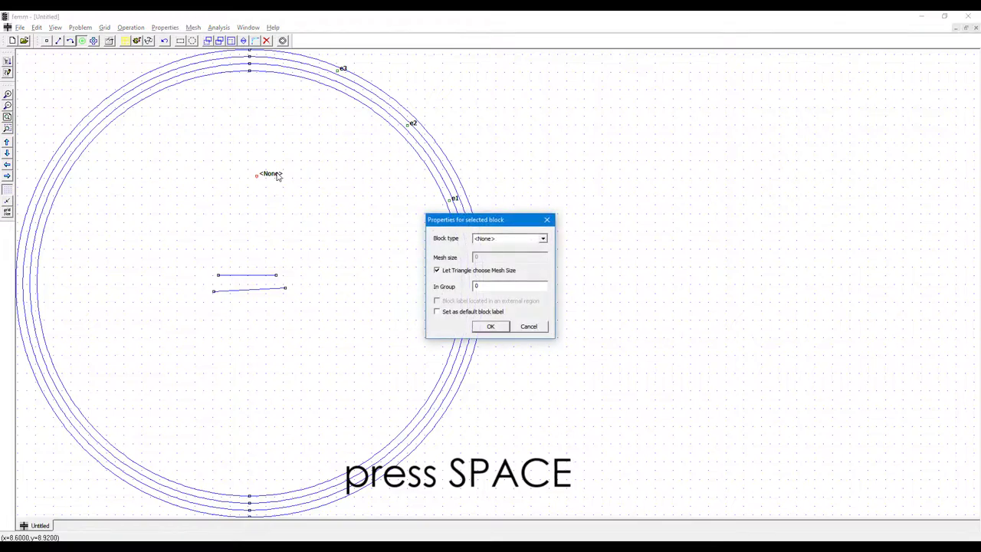
{"action": "left_click", "coordinate": [498, 239]}
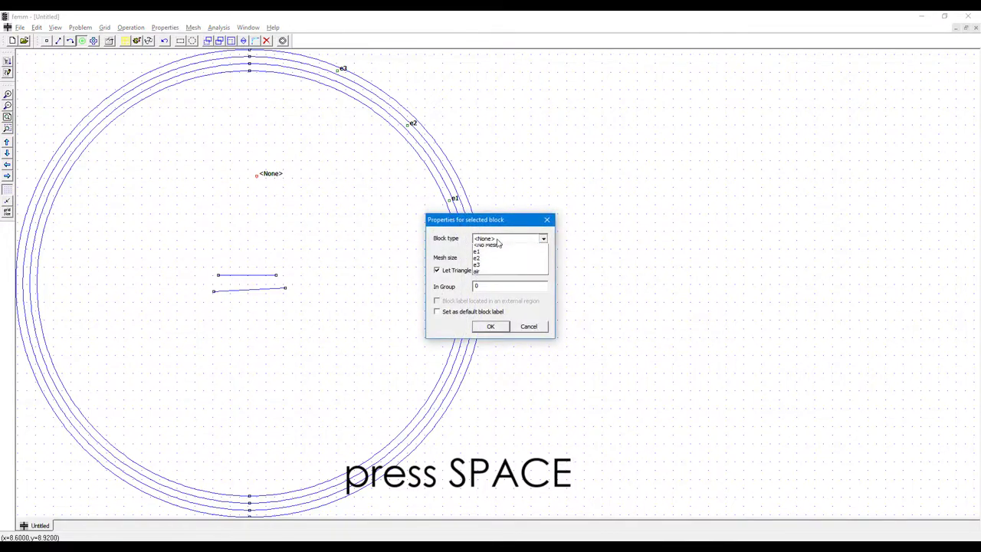
{"action": "left_click", "coordinate": [479, 284]}
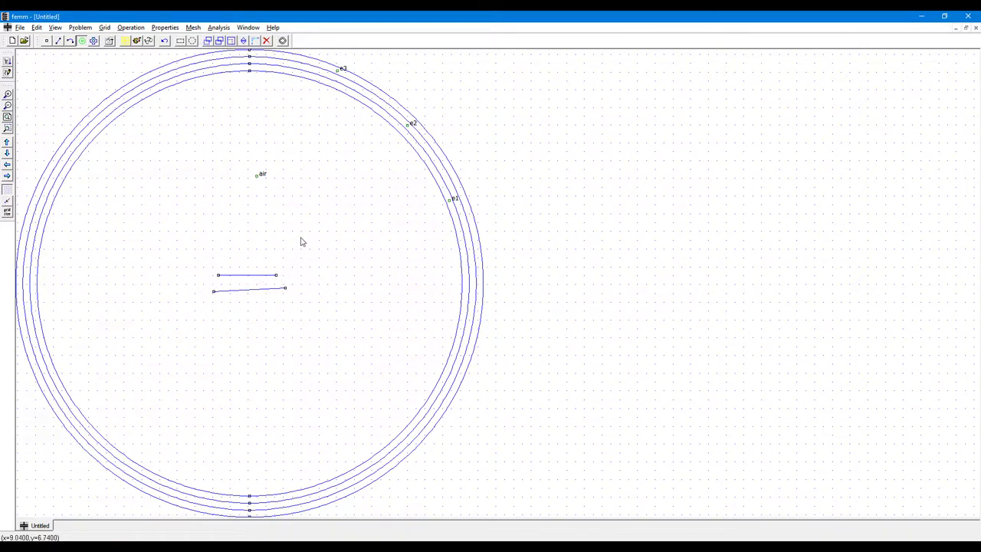
- Define a positive_plate conductor with a prescribed voltage
{"action": "left_click", "coordinate": [164, 27]}
{"action": "left_click", "coordinate": [202, 73]}
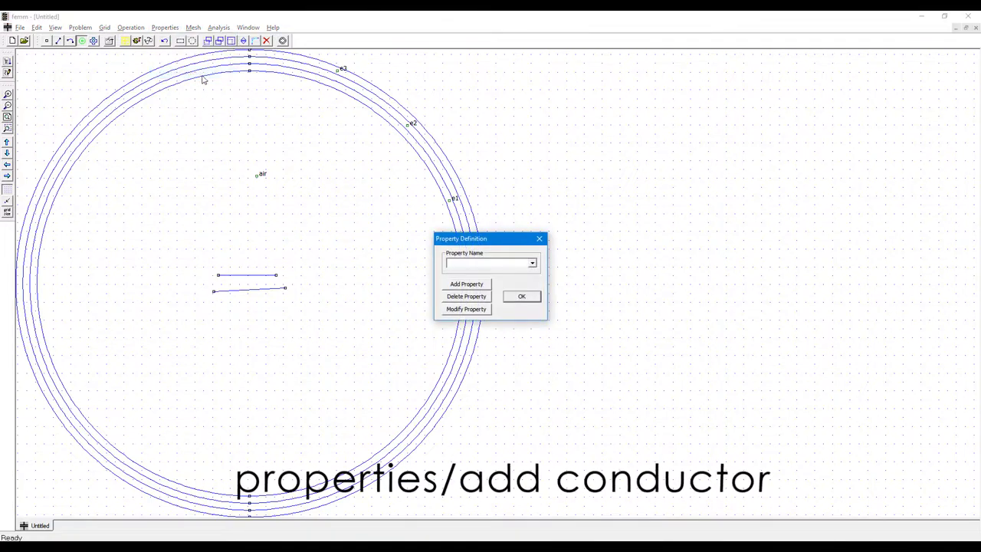
{"action": "left_click_drag", "start_coordinate": [501, 240], "coordinate": [526, 235]}
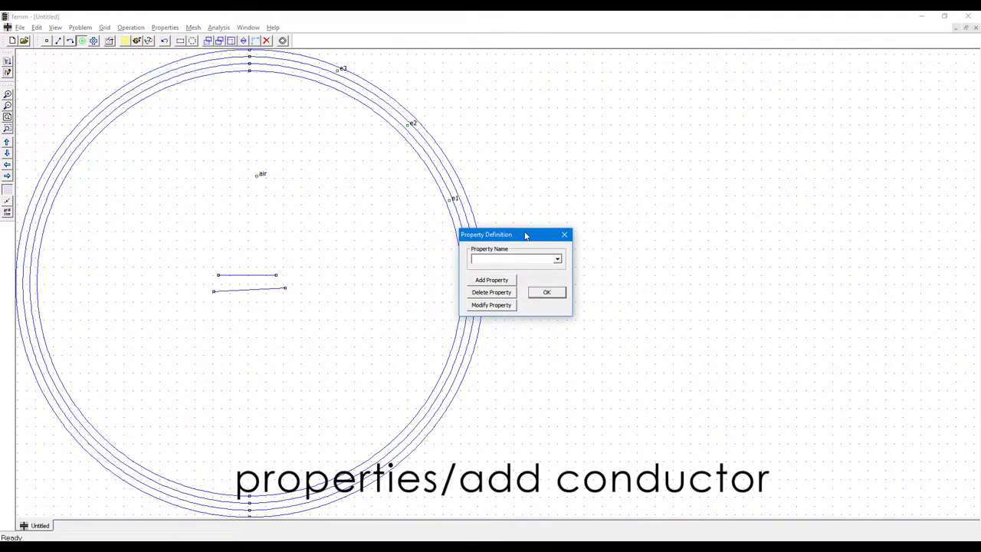
{"action": "left_click", "coordinate": [505, 280]}
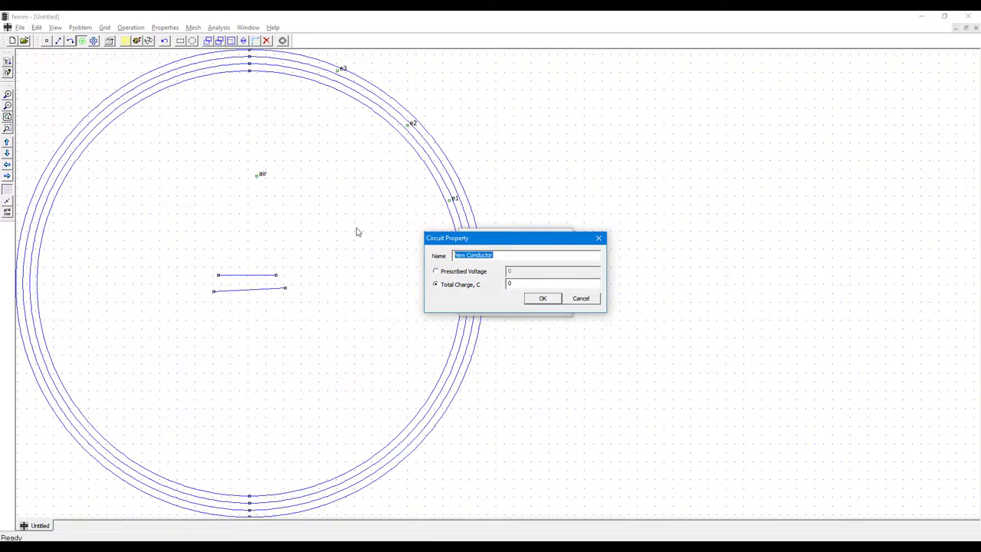
{"action": "type", "text": "positive_plate"}
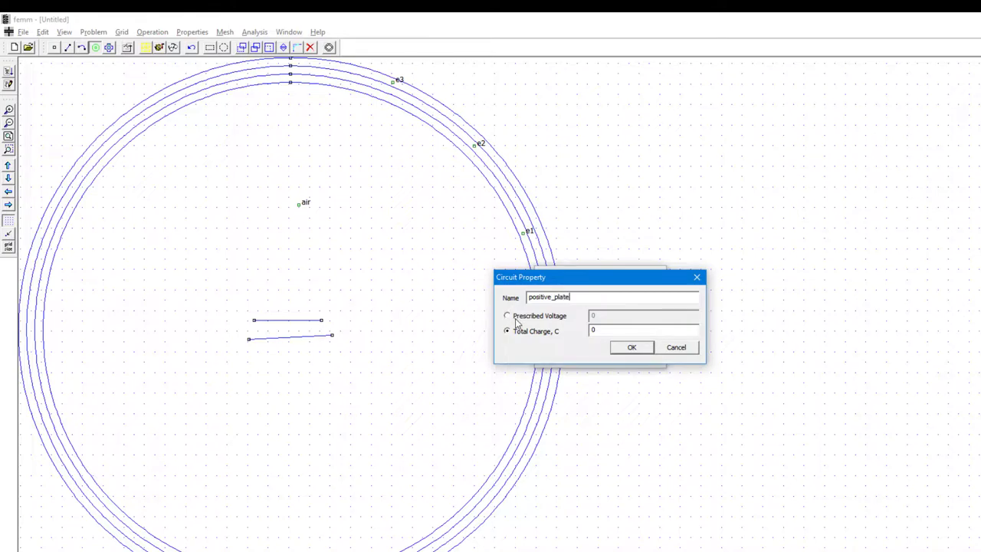
{"action": "left_click", "coordinate": [513, 317]}
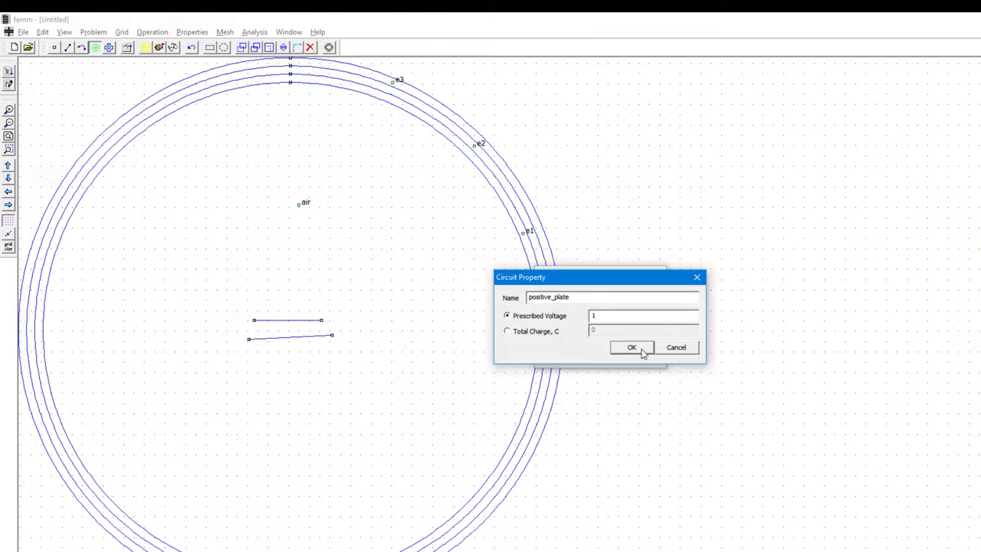
{"action": "left_click", "coordinate": [631, 347]}
- Add a ground conductor held at a prescribed voltage of 0
{"action": "left_click", "coordinate": [574, 327]}
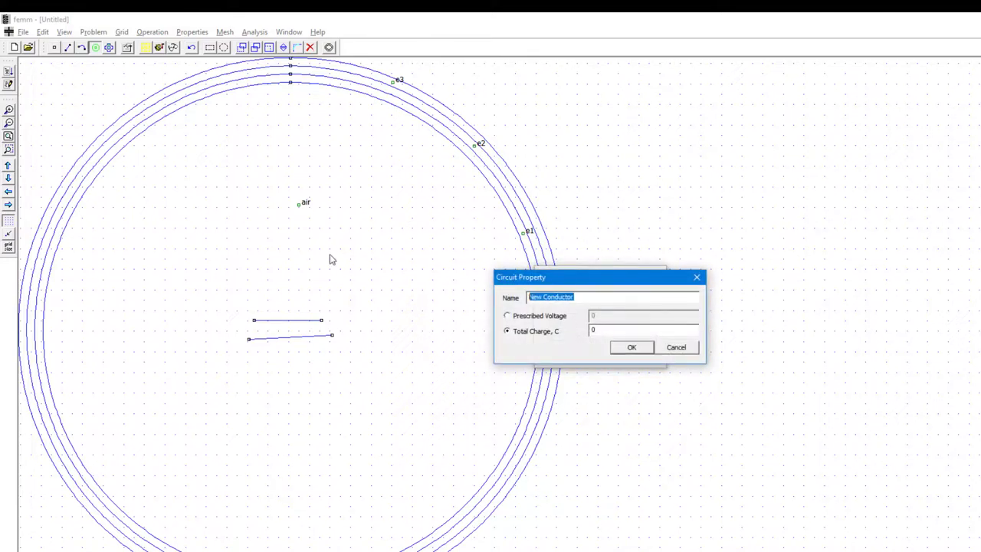
{"action": "type", "text": "ground"}
{"action": "left_click", "coordinate": [510, 315]}
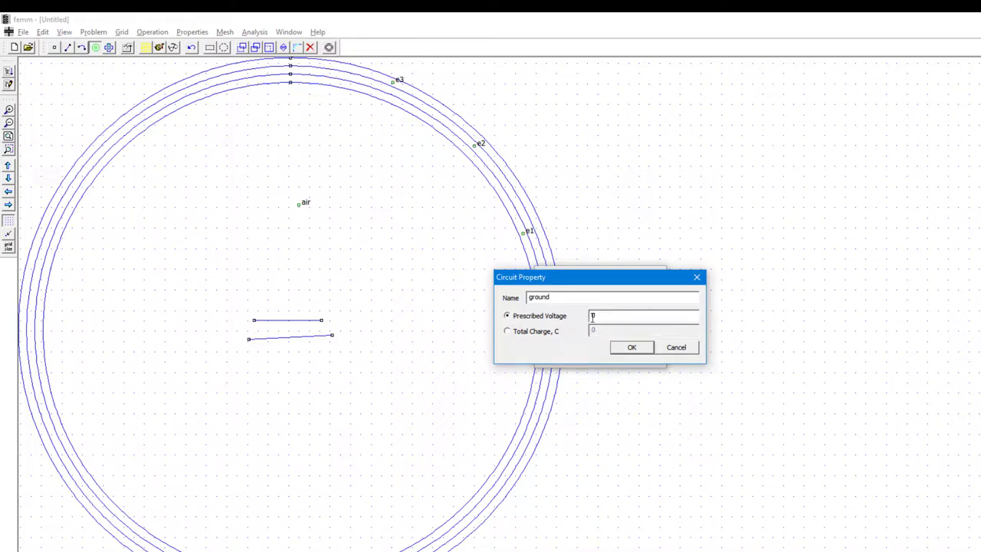
{"action": "left_click", "coordinate": [632, 348]}
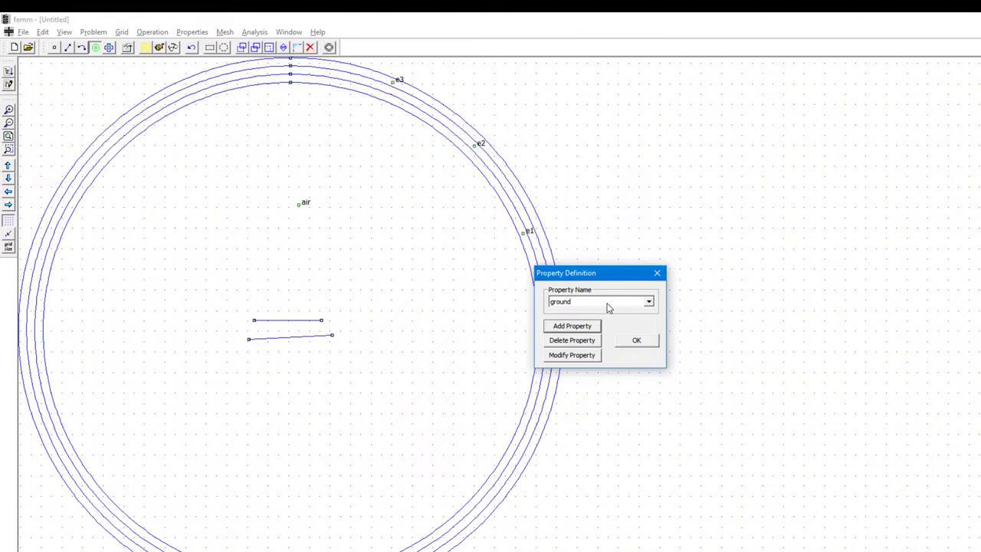
{"action": "left_click", "coordinate": [651, 341]}
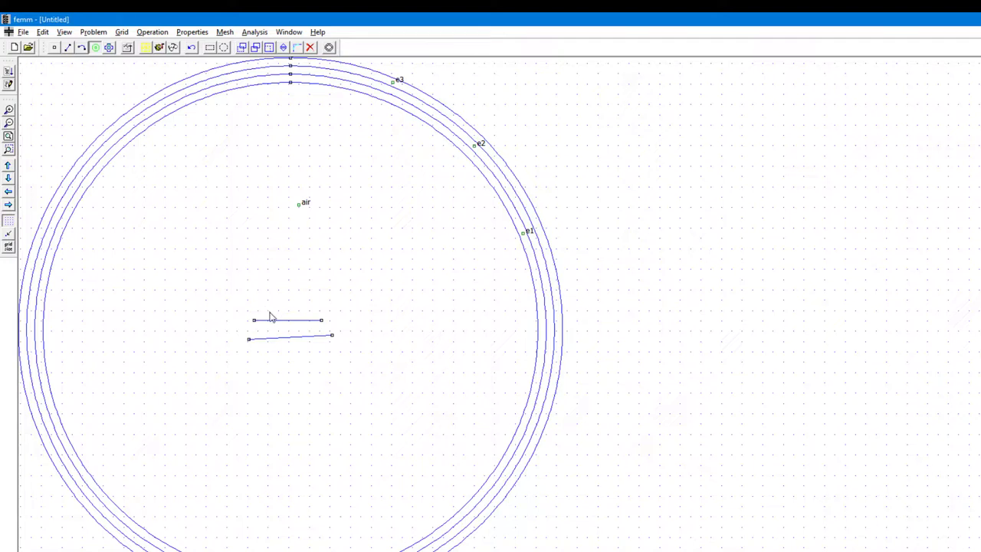
- Assign the upper plate segment to the positive_plate conductor
{"action": "left_click", "coordinate": [69, 48]}
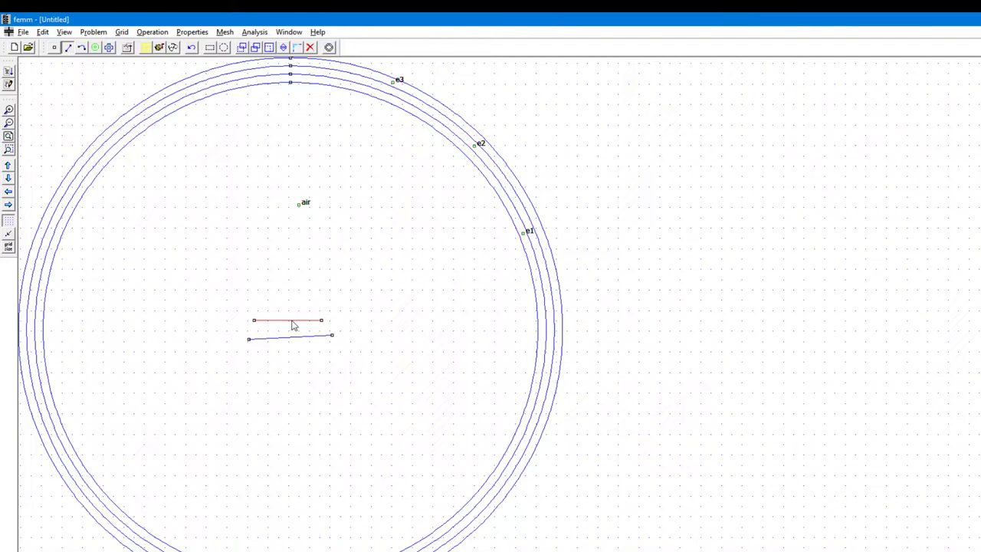
{"action": "key", "text": "space"}
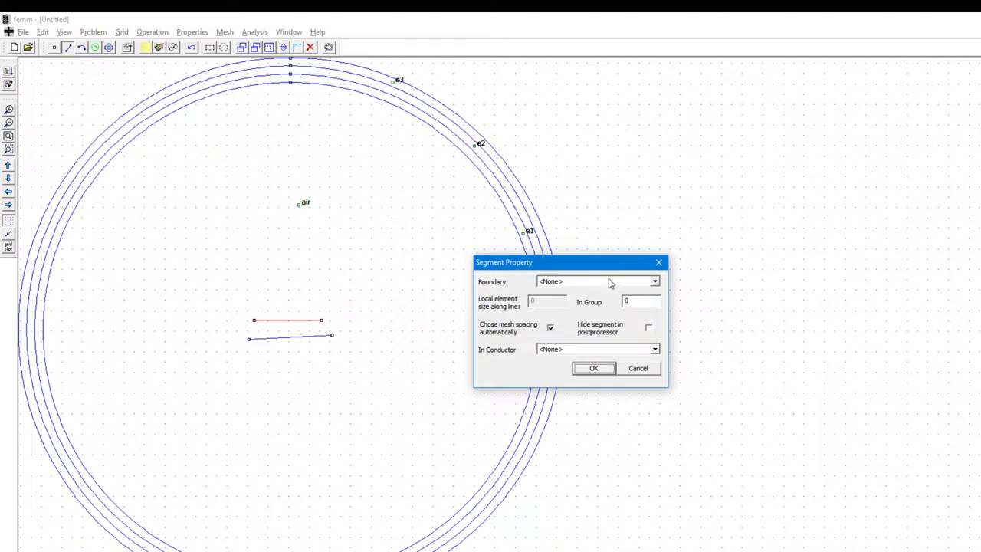
{"action": "left_click", "coordinate": [563, 351]}
{"action": "left_click", "coordinate": [559, 367]}
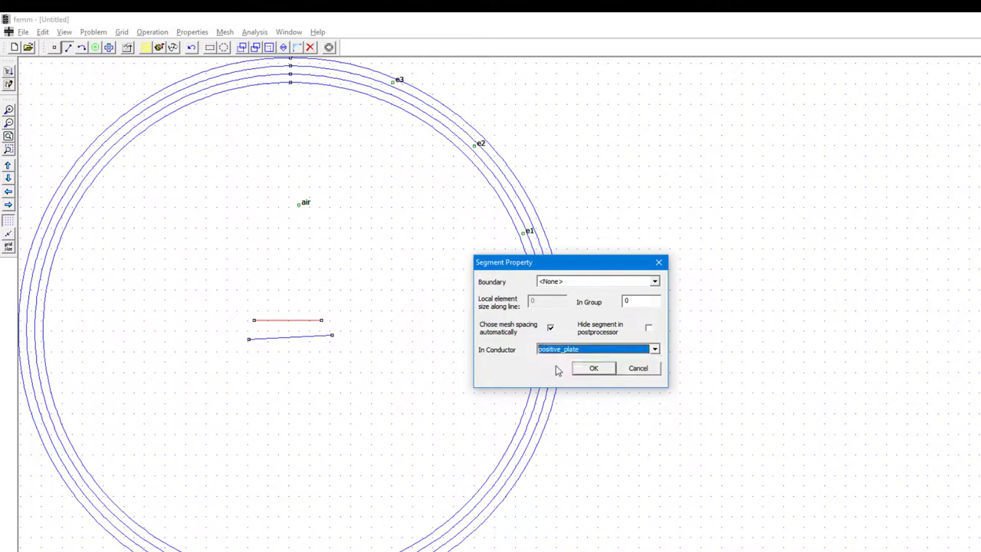
{"action": "left_click", "coordinate": [594, 369]}
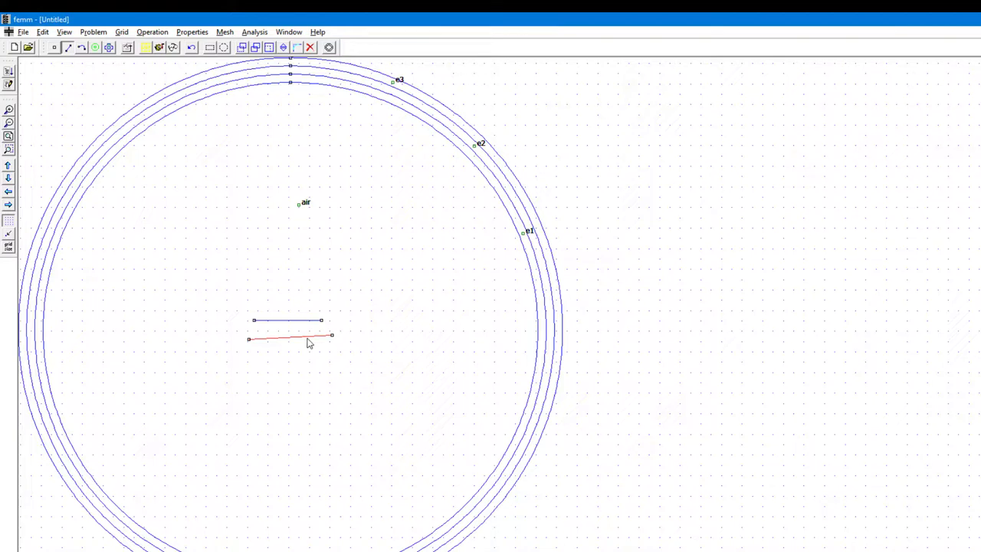
- Assign the lower plate segment to the ground conductor
{"action": "key", "text": "space"}
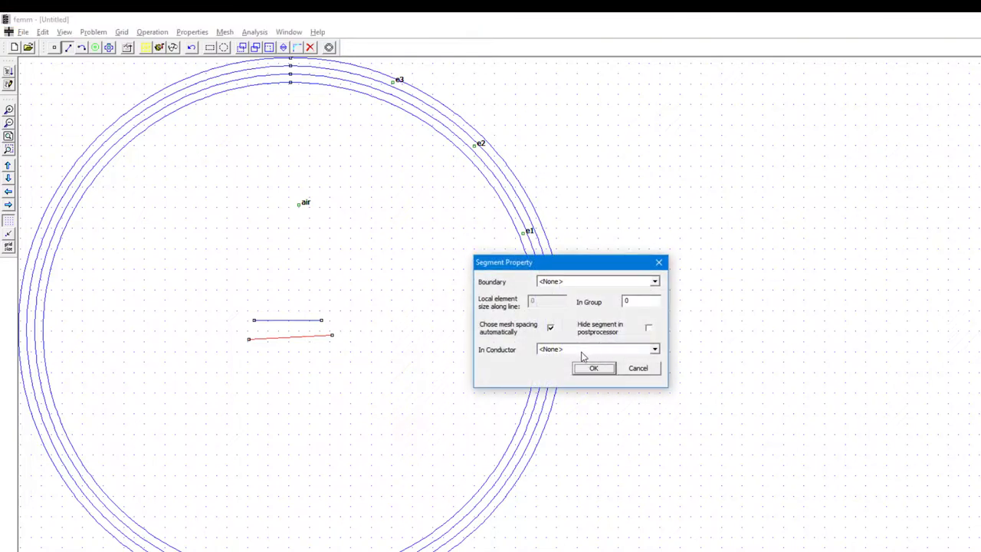
{"action": "left_click", "coordinate": [584, 351]}
{"action": "left_click", "coordinate": [552, 375]}
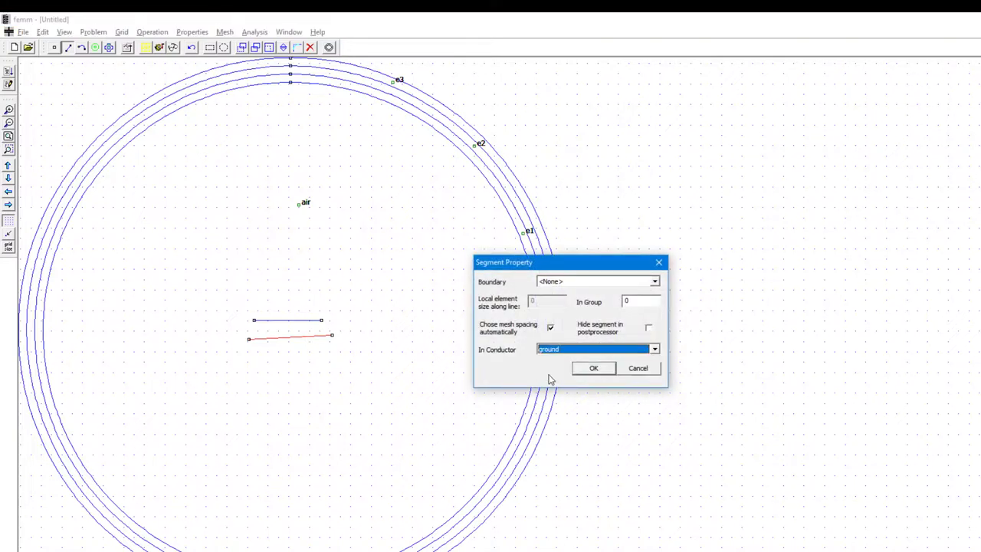
{"action": "left_click", "coordinate": [593, 369]}
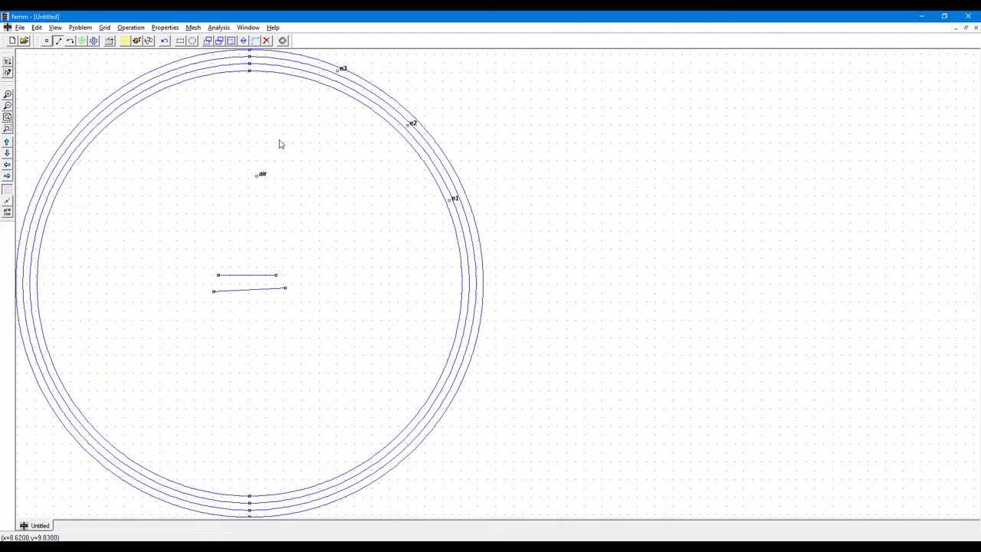
- Try creating the mesh and dismiss the warning that the model must be saved first
{"action": "left_click", "coordinate": [193, 28]}
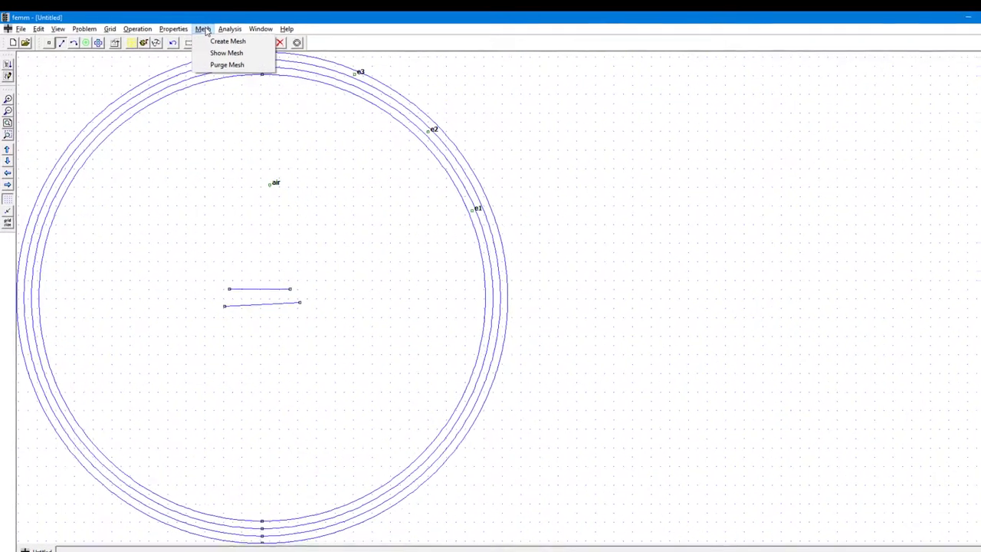
{"action": "left_click", "coordinate": [248, 49]}
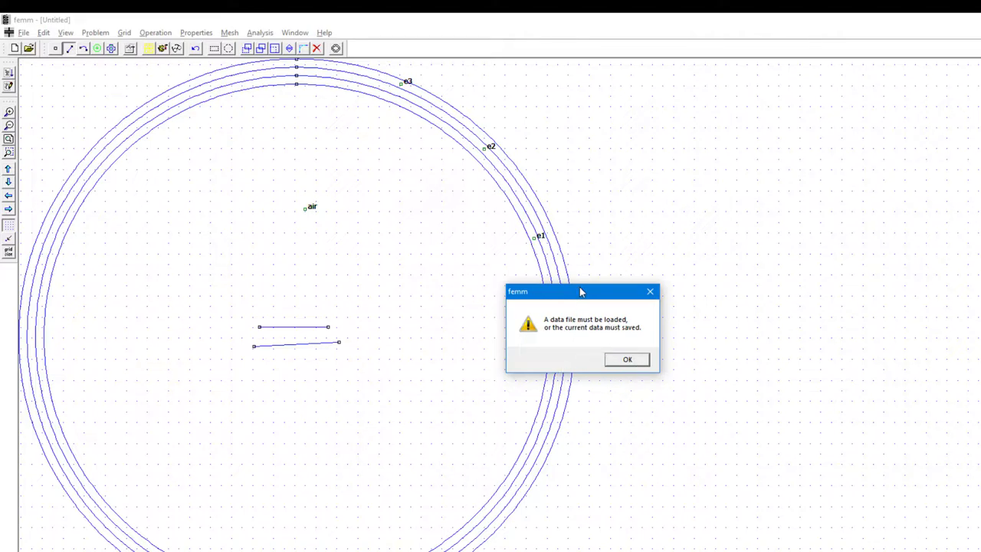
{"action": "left_click", "coordinate": [649, 291]}
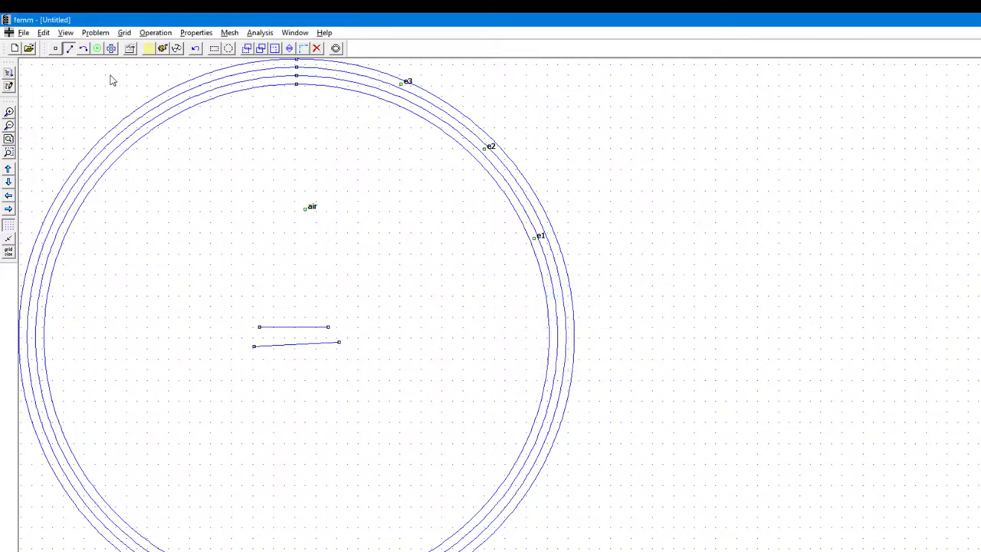
- Save the model as capacitor.FEE in the Femm course folder
{"action": "left_click", "coordinate": [24, 33]}
{"action": "left_click", "coordinate": [39, 91]}
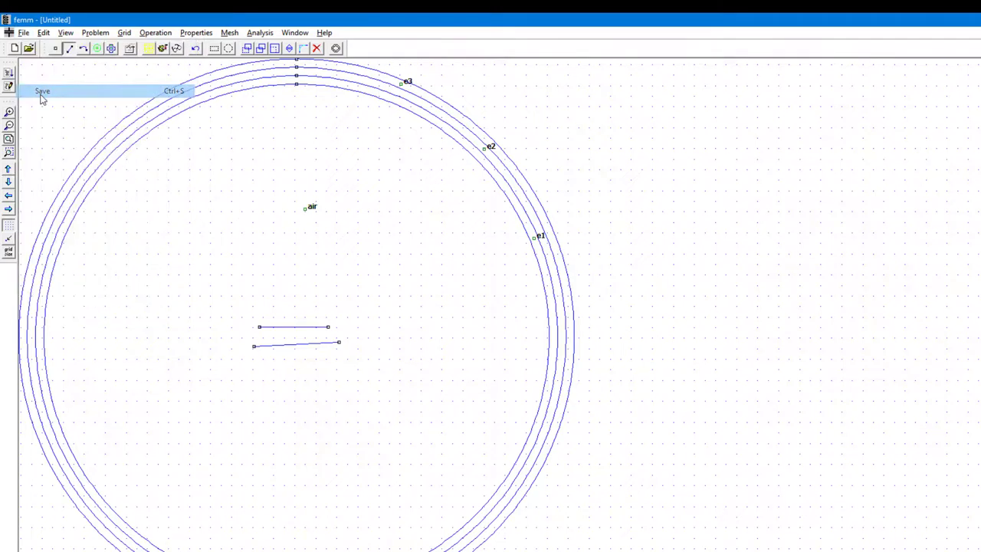
{"action": "left_click", "coordinate": [108, 283]}
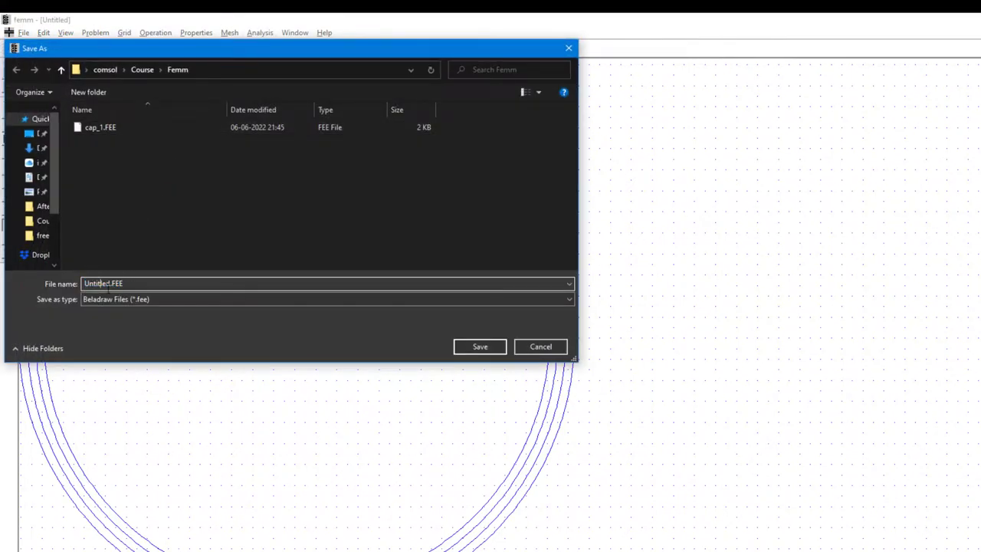
{"action": "left_click_drag", "start_coordinate": [111, 284], "coordinate": [25, 278]}
{"action": "type", "text": "capa"}
{"action": "key", "text": "BackSpace"}
{"action": "key", "text": "BackSpace"}
{"action": "key", "text": "BackSpace"}
{"action": "type", "text": "capa"}
{"action": "left_click", "coordinate": [478, 348]}
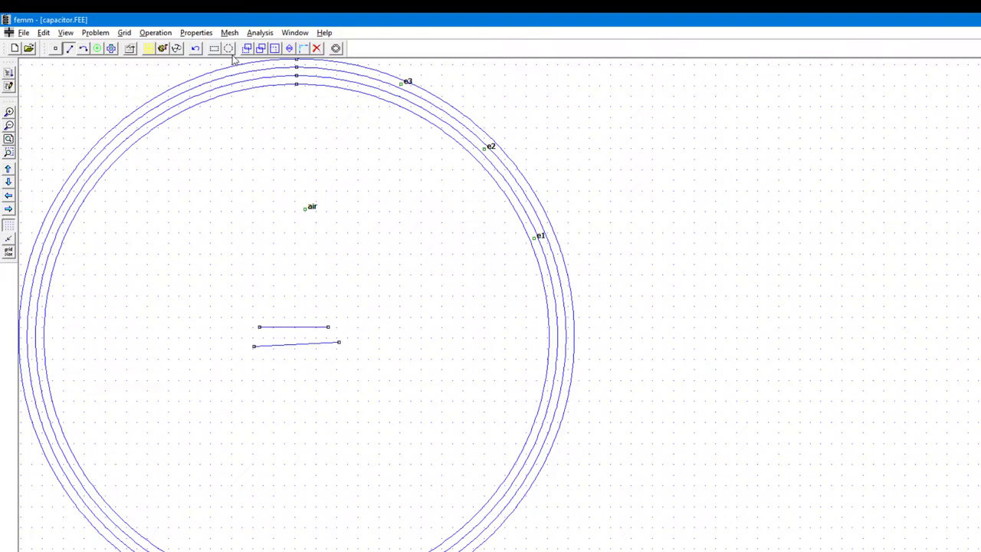
- Create the triangular mesh and acknowledge the 5859-node count message
{"action": "left_click", "coordinate": [229, 34]}
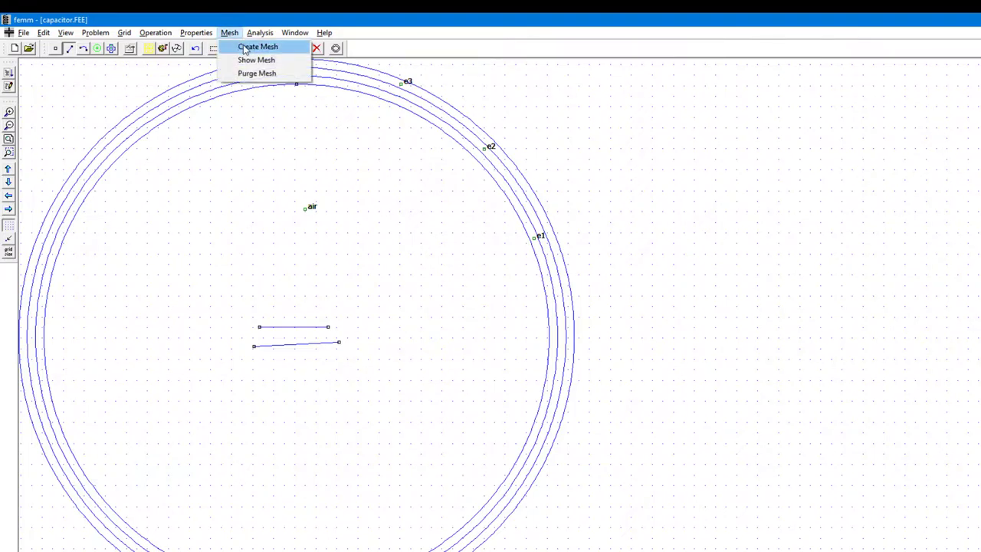
{"action": "left_click", "coordinate": [245, 49]}
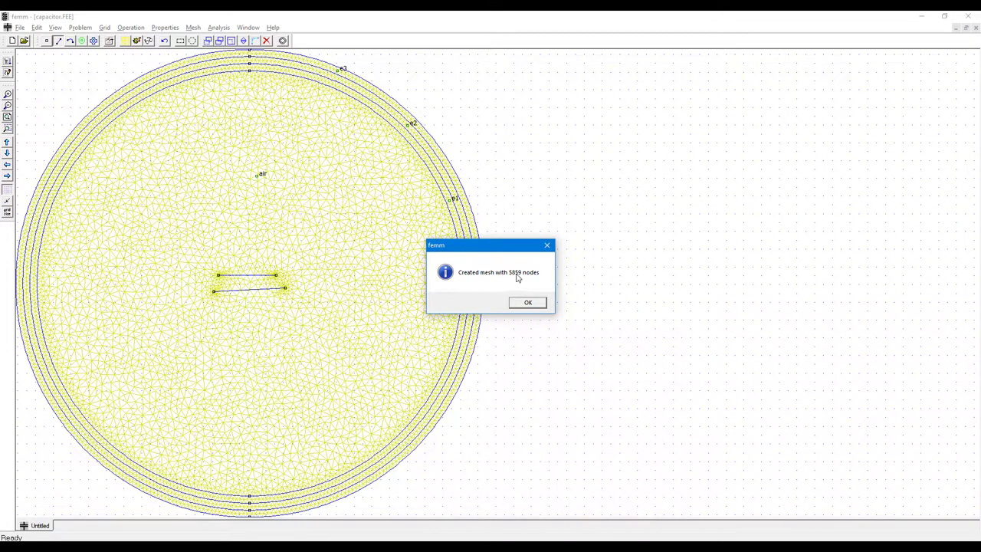
{"action": "left_click", "coordinate": [527, 303]}
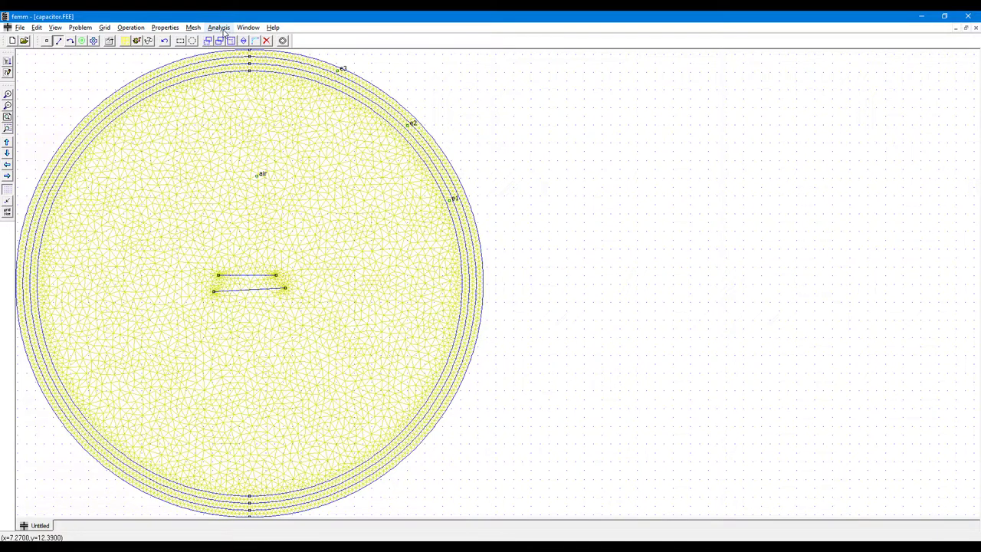
- Analyze the capacitor model and display capacitor.res as a 0–1 V voltage density plot
{"action": "left_click", "coordinate": [222, 29]}
{"action": "mouse_move", "coordinate": [163, 29]}
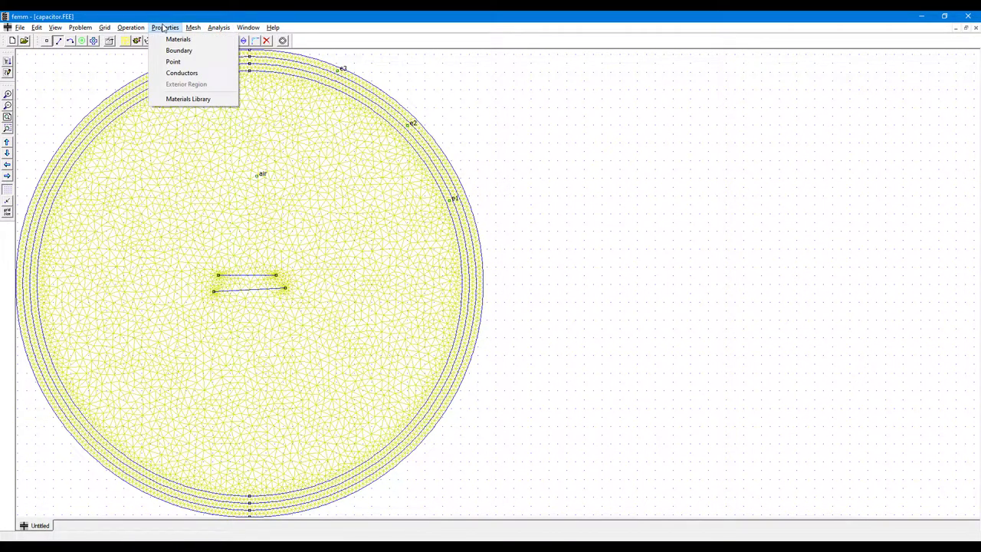
{"action": "left_click", "coordinate": [134, 66]}
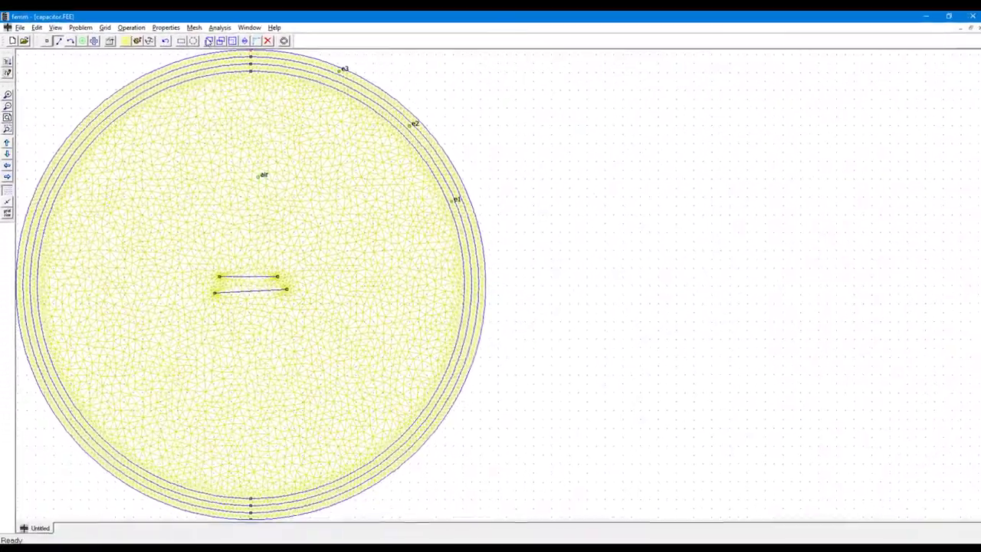
{"action": "left_click", "coordinate": [419, 66]}
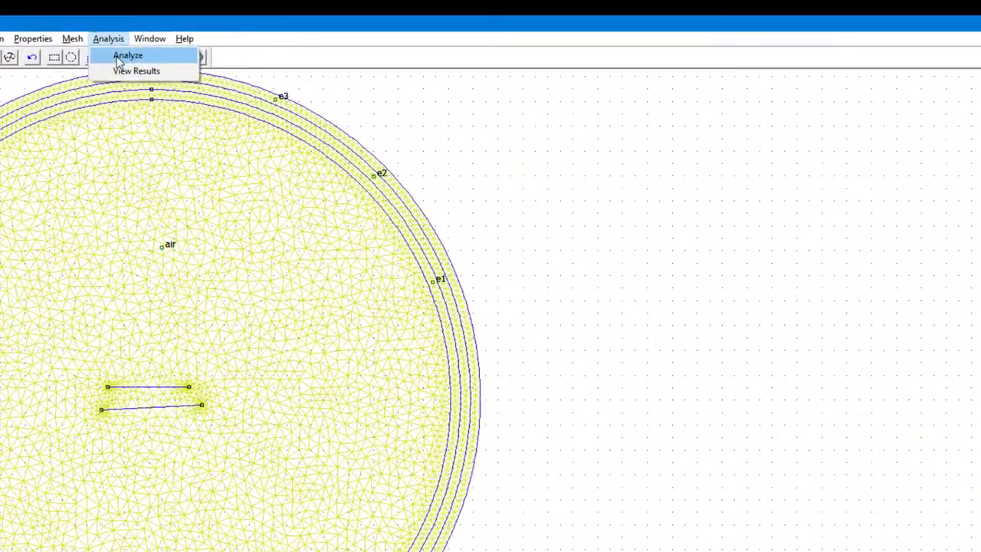
{"action": "left_click", "coordinate": [139, 77]}
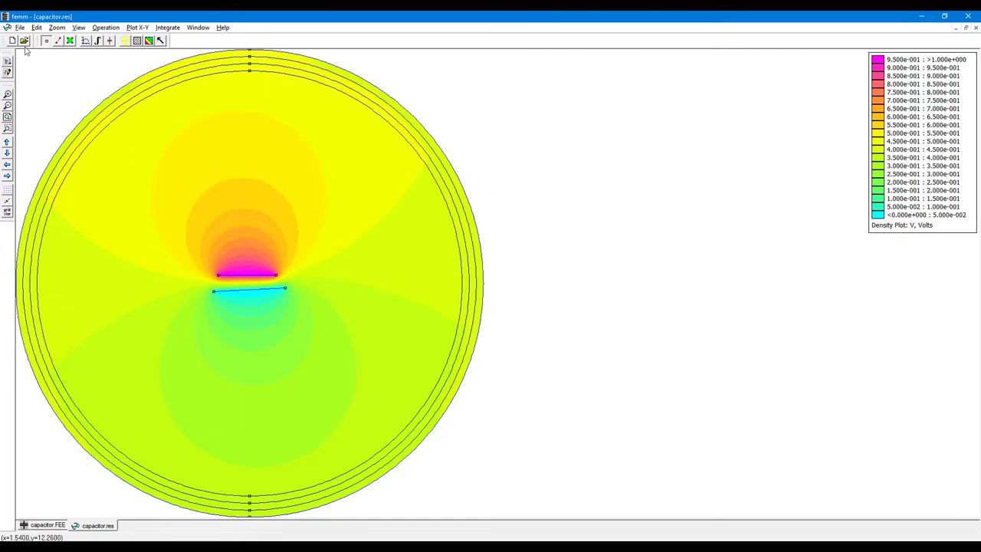
- Toggle the mesh and node-point overlays, leaving node points shown on the density plot
{"action": "left_click", "coordinate": [79, 28]}
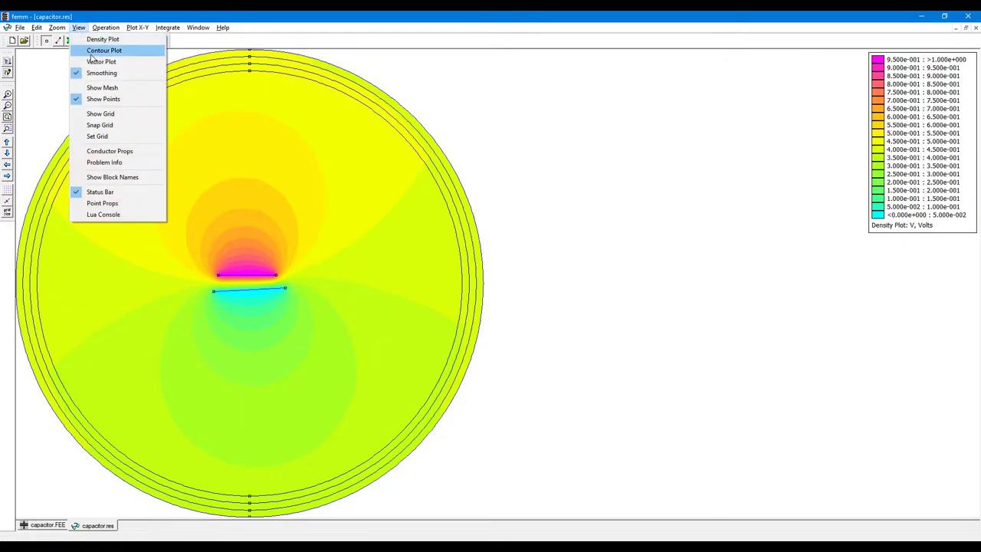
{"action": "left_click", "coordinate": [107, 88]}
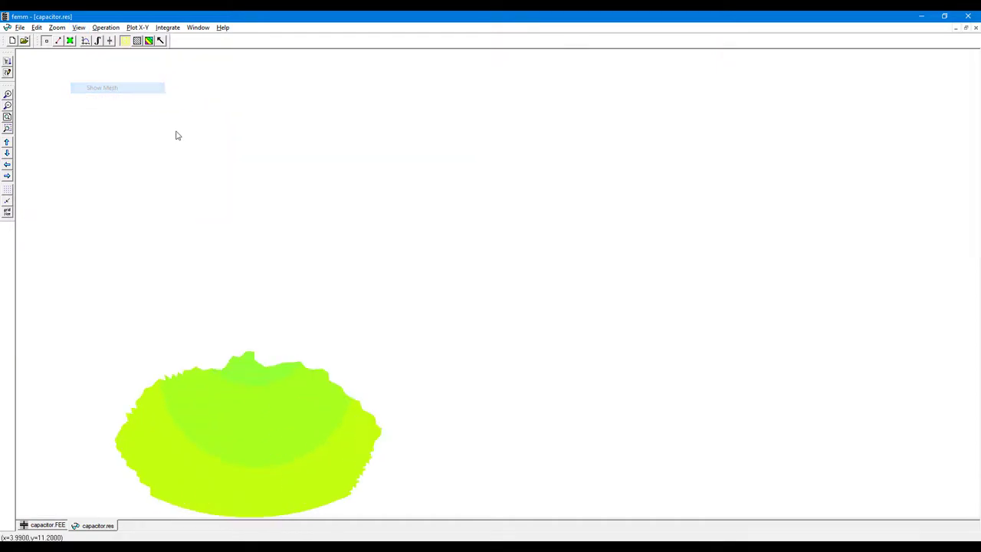
{"action": "left_click", "coordinate": [79, 27]}
{"action": "left_click", "coordinate": [99, 89]}
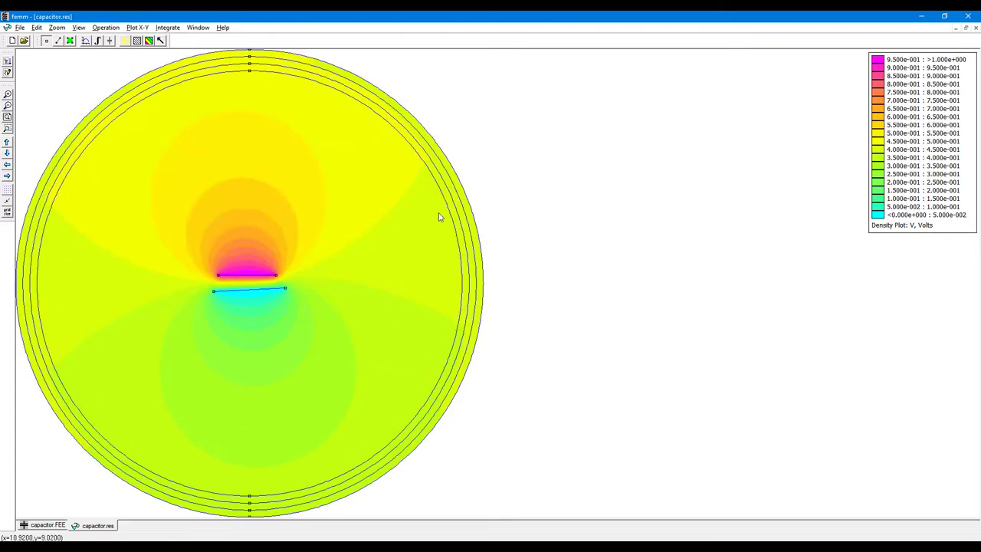
{"action": "left_click", "coordinate": [79, 27]}
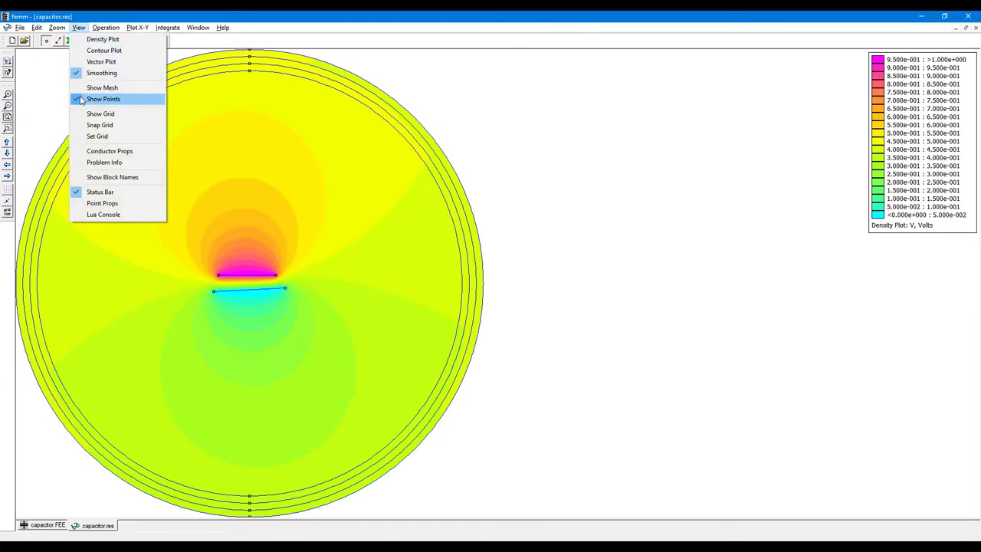
{"action": "left_click", "coordinate": [102, 99]}
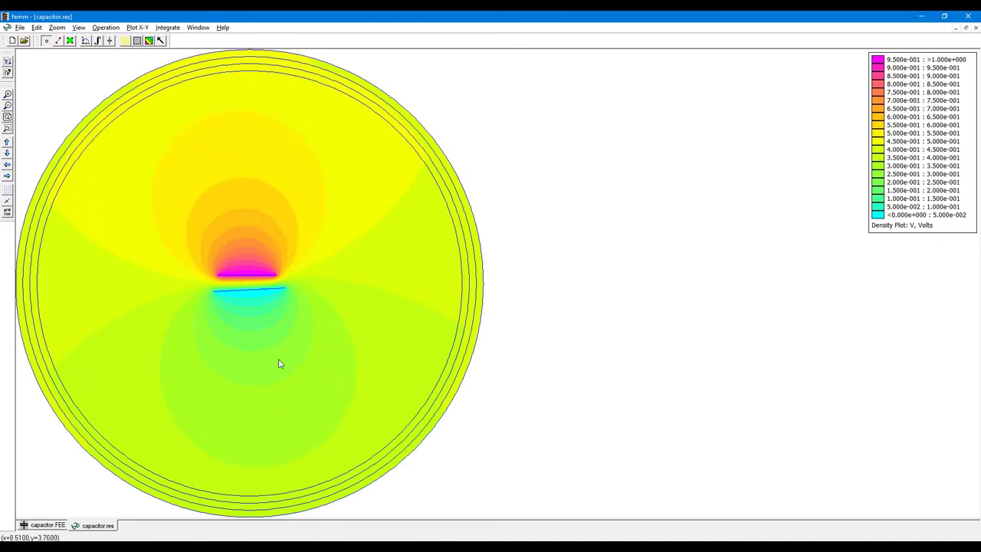
{"action": "left_click", "coordinate": [80, 28]}
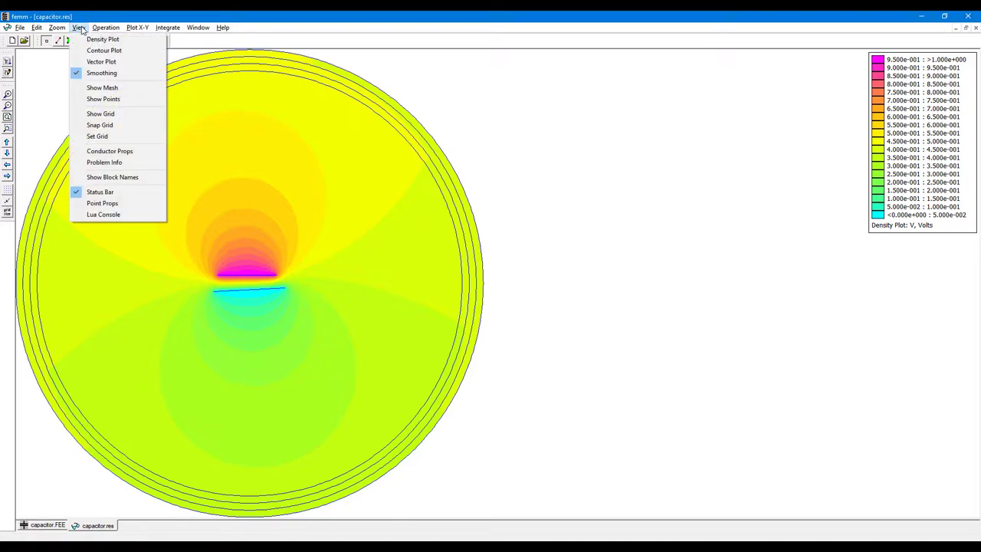
{"action": "left_click", "coordinate": [97, 101]}
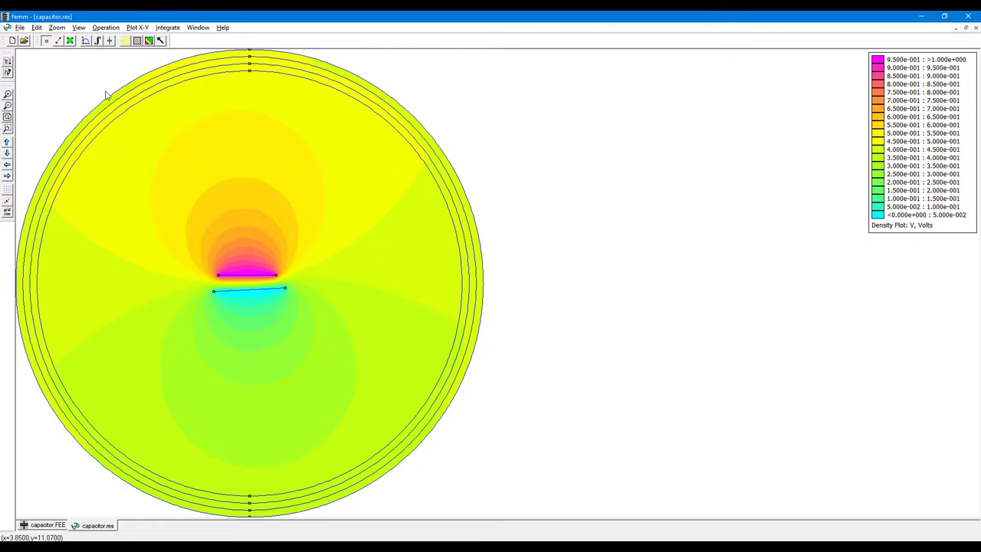
- Open the Point Props output window and read field values at a first point
{"action": "left_click", "coordinate": [79, 28]}
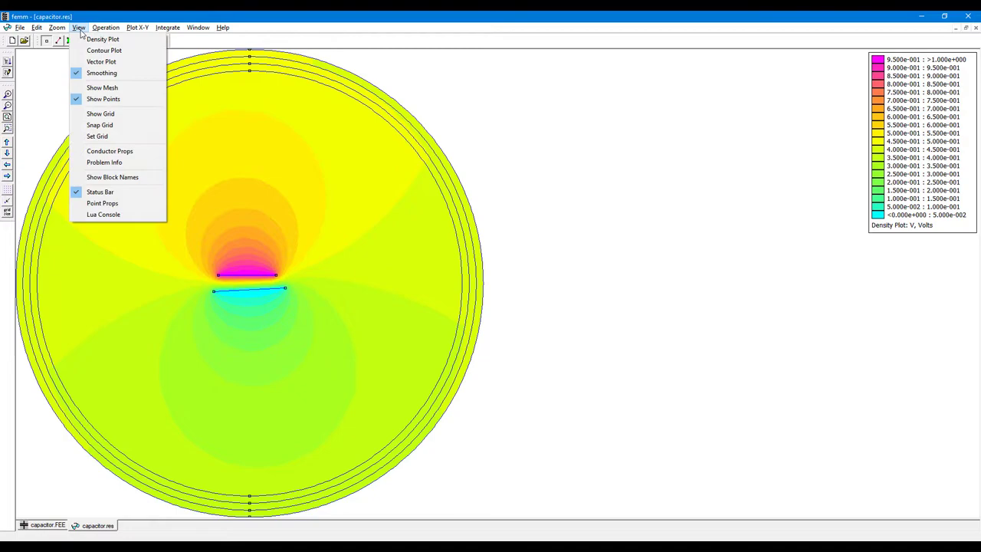
{"action": "left_click", "coordinate": [126, 204]}
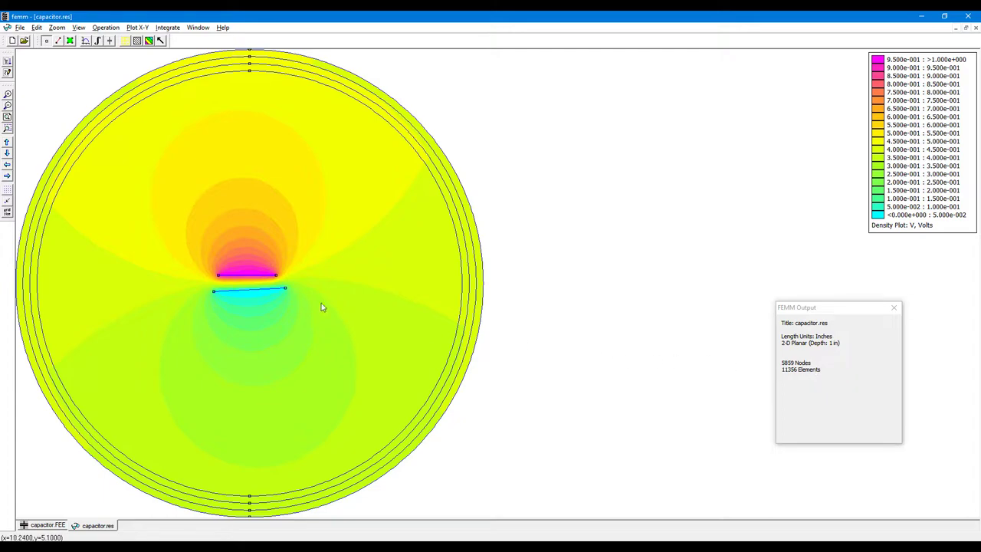
{"action": "left_click", "coordinate": [259, 273]}
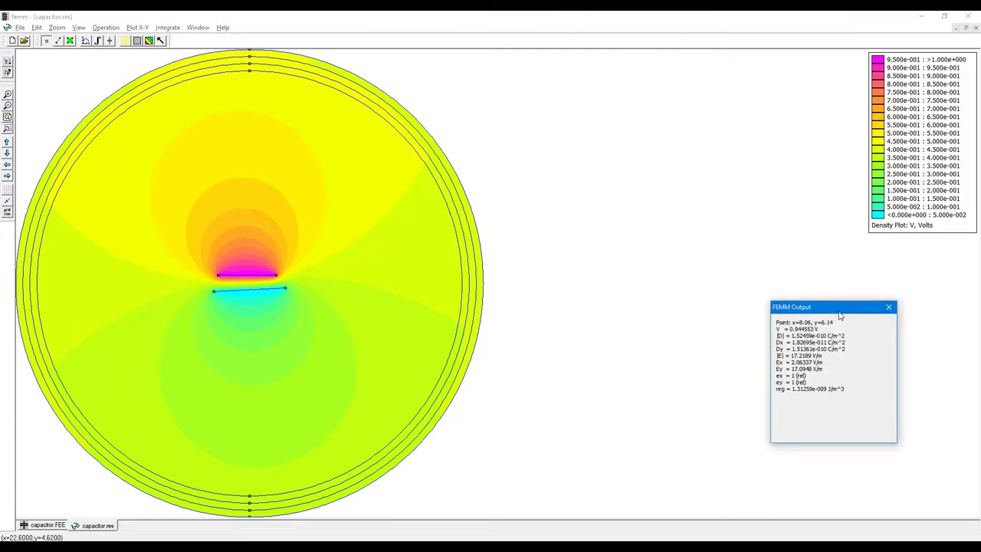
- Move the FEMM Output window beside the plot and review its coordinate, D, |E| and permittivity values
{"action": "left_click_drag", "start_coordinate": [845, 308], "coordinate": [457, 251]}
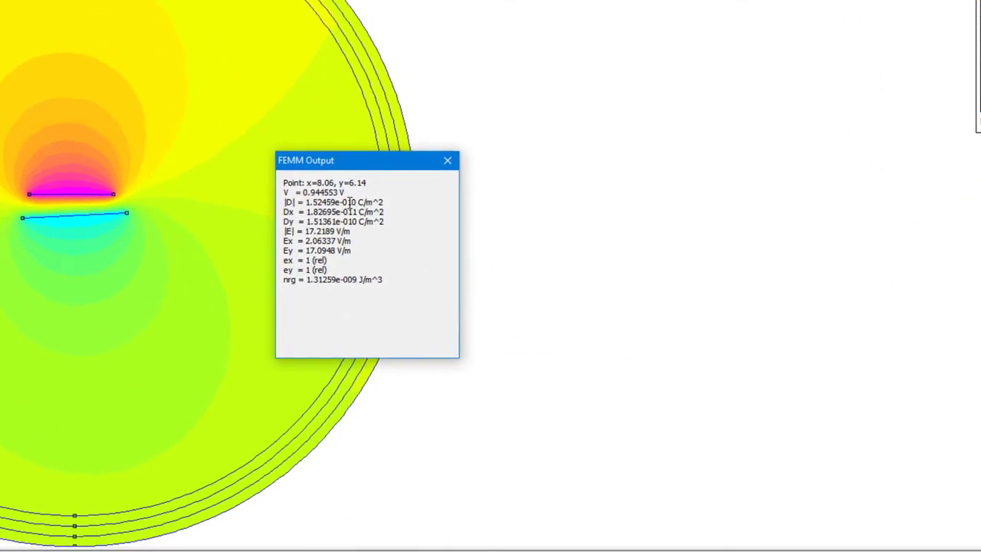
{"action": "left_click_drag", "start_coordinate": [304, 183], "coordinate": [280, 203]}
{"action": "left_click", "coordinate": [310, 202]}
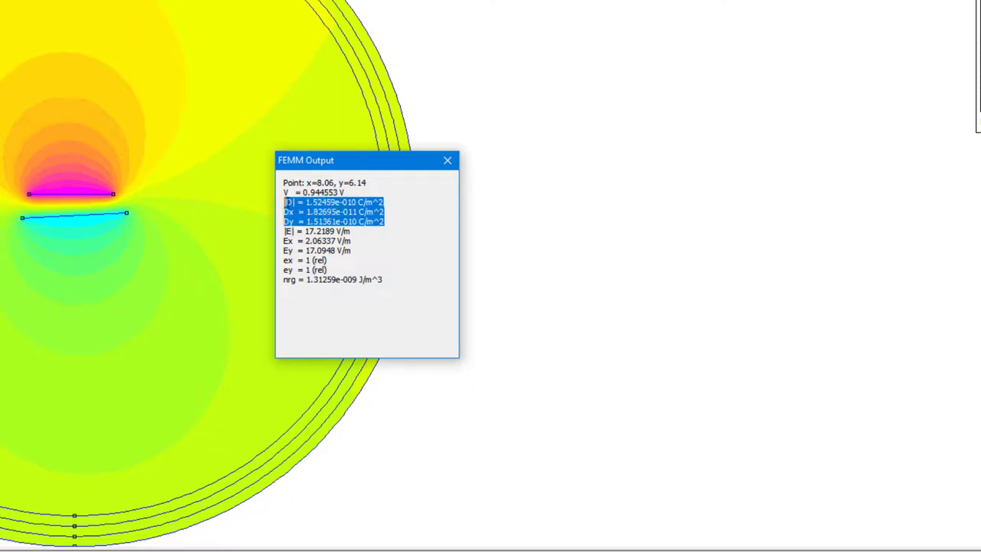
{"action": "left_click", "coordinate": [325, 234]}
{"action": "left_click_drag", "start_coordinate": [357, 231], "coordinate": [283, 231]}
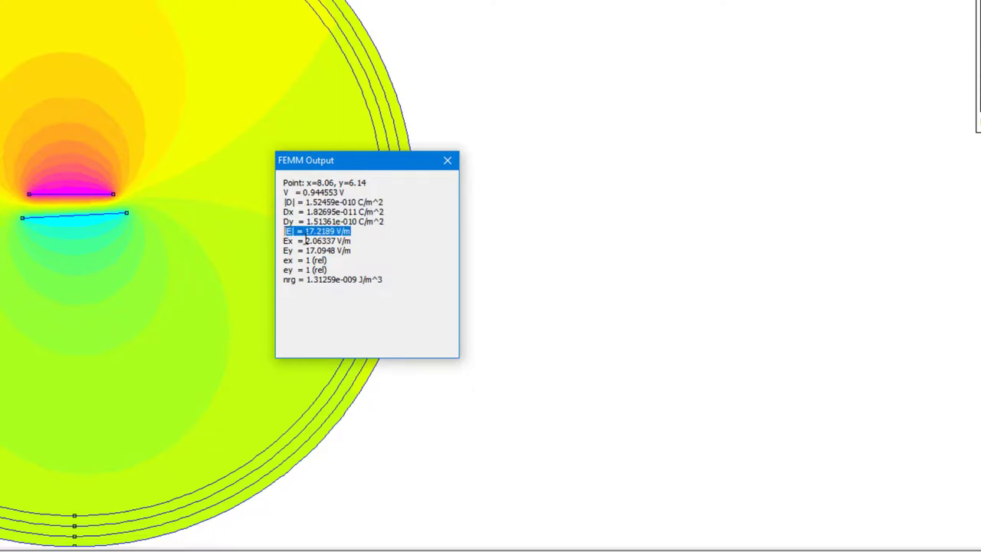
{"action": "left_click", "coordinate": [317, 240]}
{"action": "left_click_drag", "start_coordinate": [357, 246], "coordinate": [300, 241]}
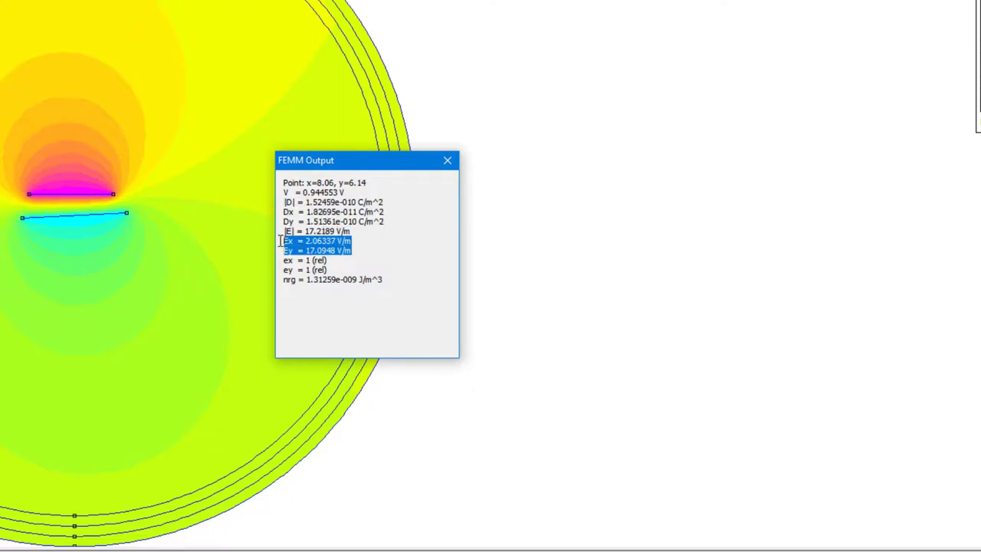
{"action": "left_click_drag", "start_coordinate": [330, 270], "coordinate": [276, 262]}
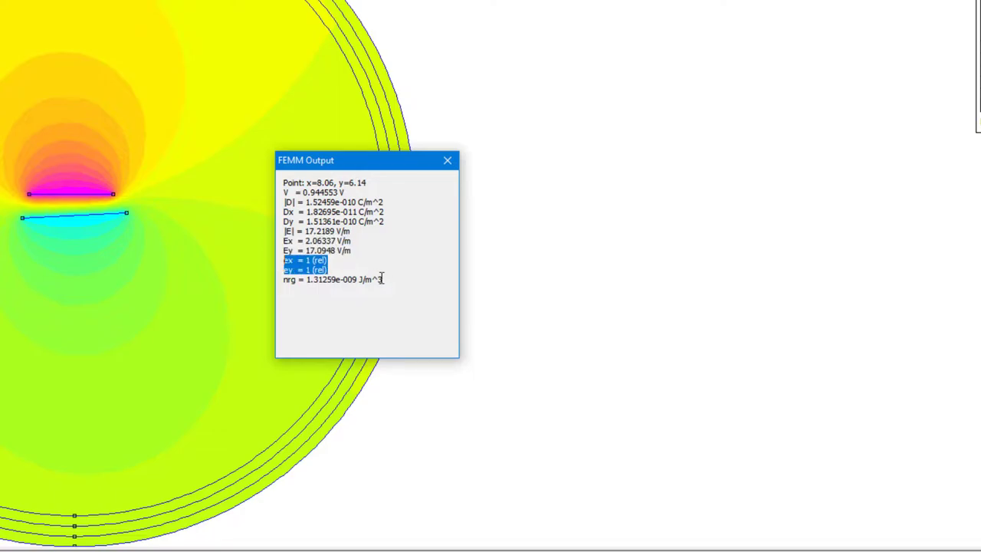
{"action": "left_click_drag", "start_coordinate": [381, 278], "coordinate": [293, 182]}
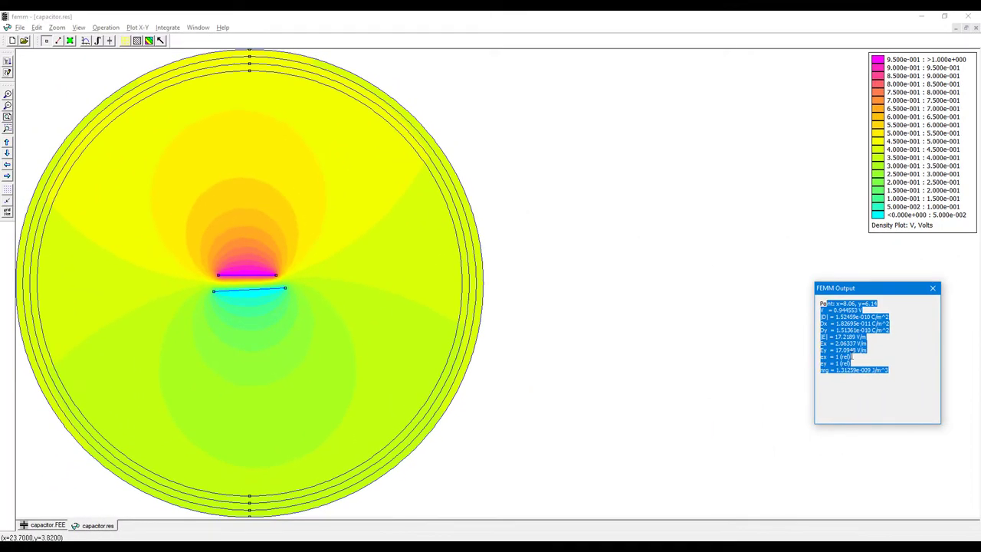
{"action": "left_click", "coordinate": [567, 295]}
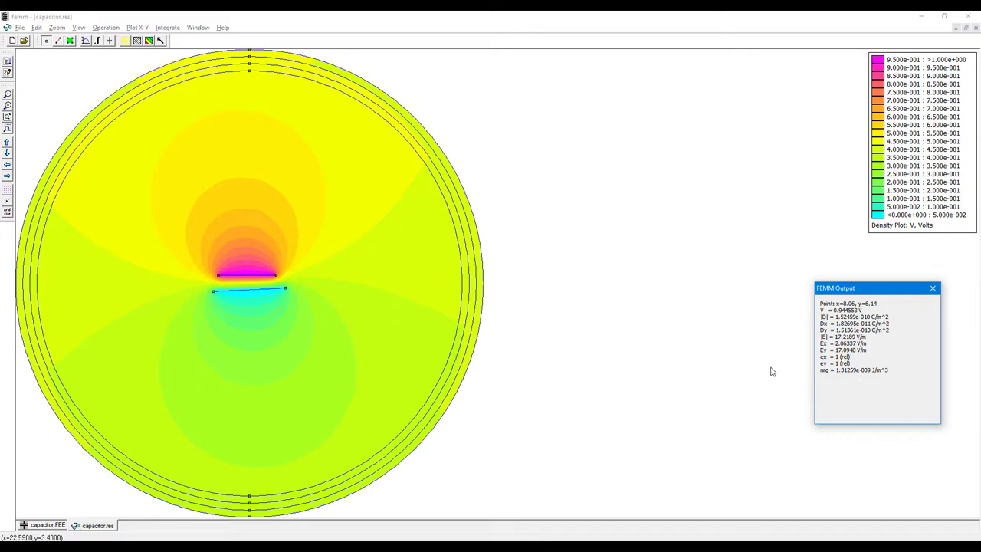
- Read field values at several more points, ending at x=6.45, y=6.41 (0.599 V)
{"action": "left_click", "coordinate": [299, 256]}
{"action": "left_click", "coordinate": [276, 201]}
{"action": "left_click", "coordinate": [248, 223]}
{"action": "left_click", "coordinate": [246, 268]}
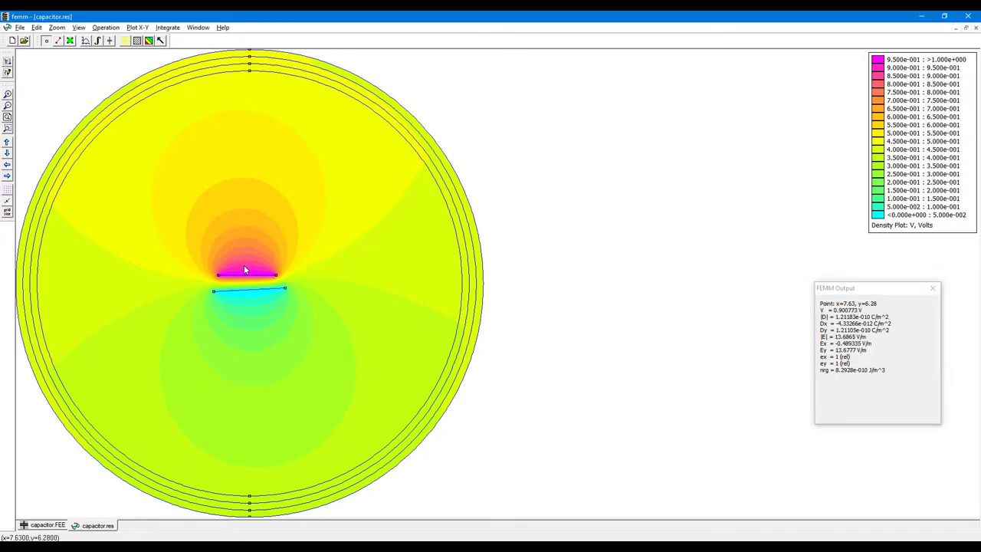
{"action": "left_click", "coordinate": [276, 306]}
{"action": "left_click", "coordinate": [263, 341]}
{"action": "left_click", "coordinate": [207, 312]}
{"action": "left_click", "coordinate": [200, 256]}
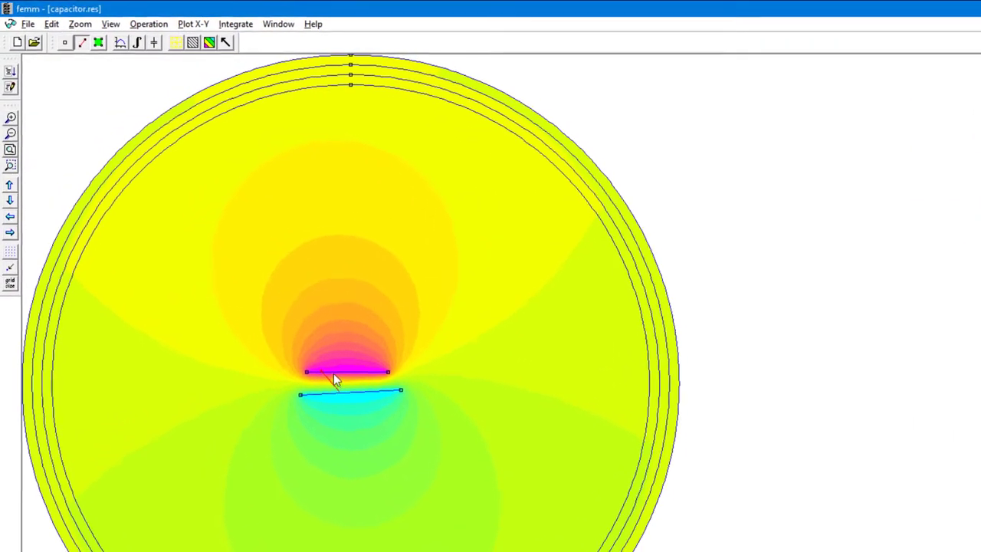
- Plot |E| (magnitude of field intensity) along the short contour, then return to capacitor.res
{"action": "left_click", "coordinate": [121, 43]}
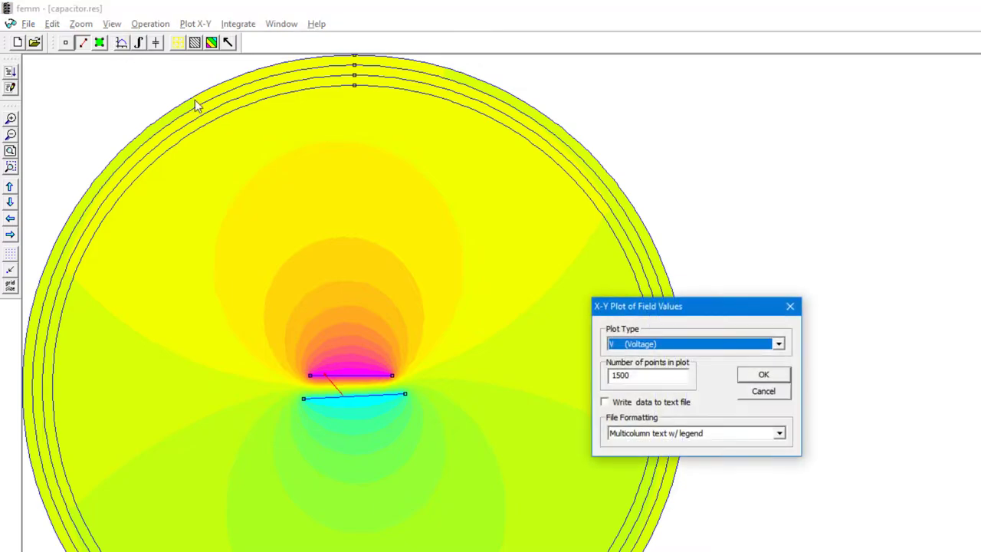
{"action": "left_click", "coordinate": [718, 345]}
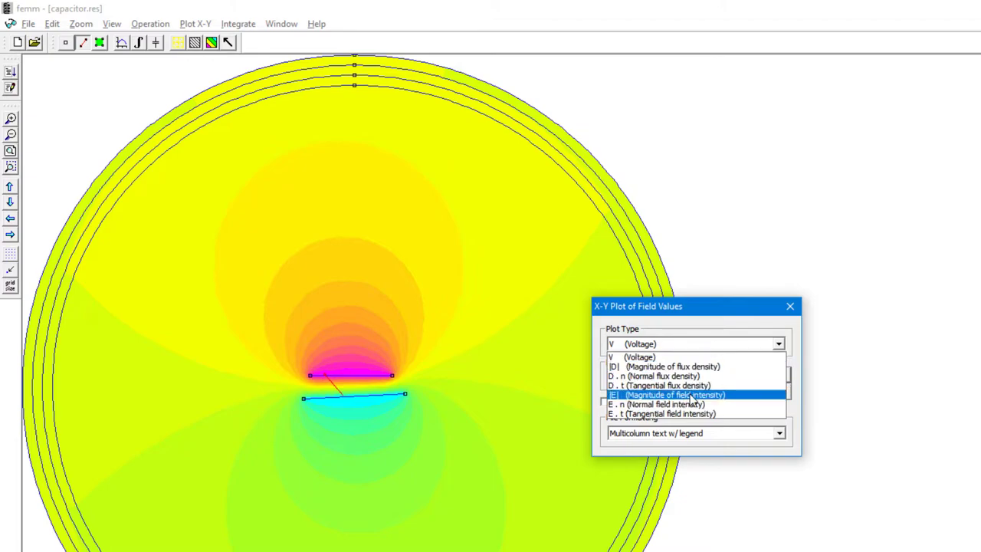
{"action": "left_click", "coordinate": [693, 395]}
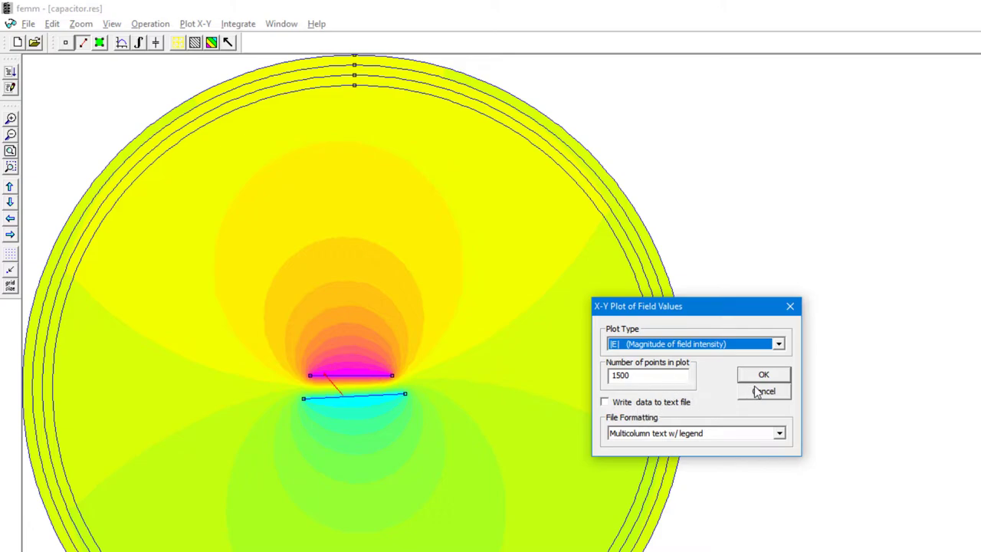
{"action": "left_click", "coordinate": [775, 376]}
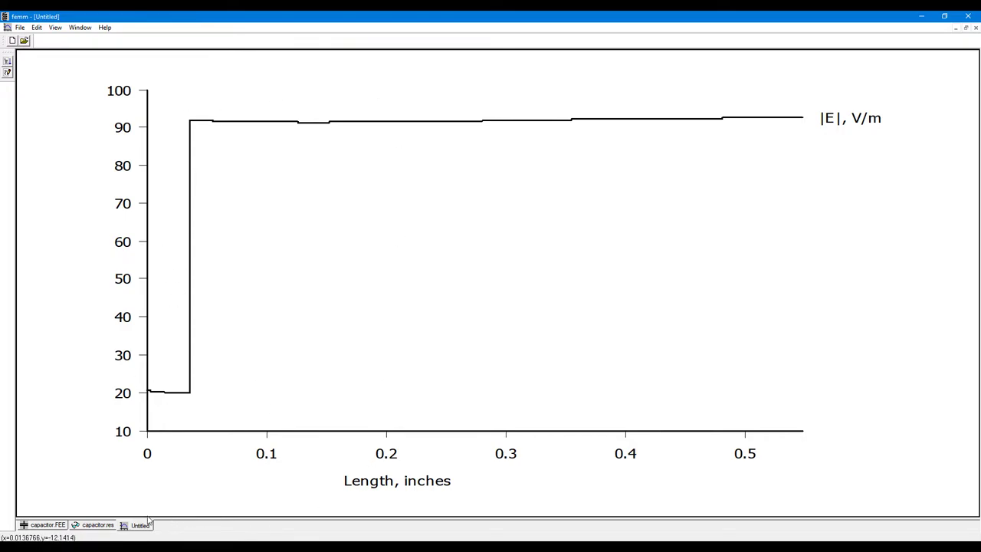
{"action": "left_click", "coordinate": [97, 526]}
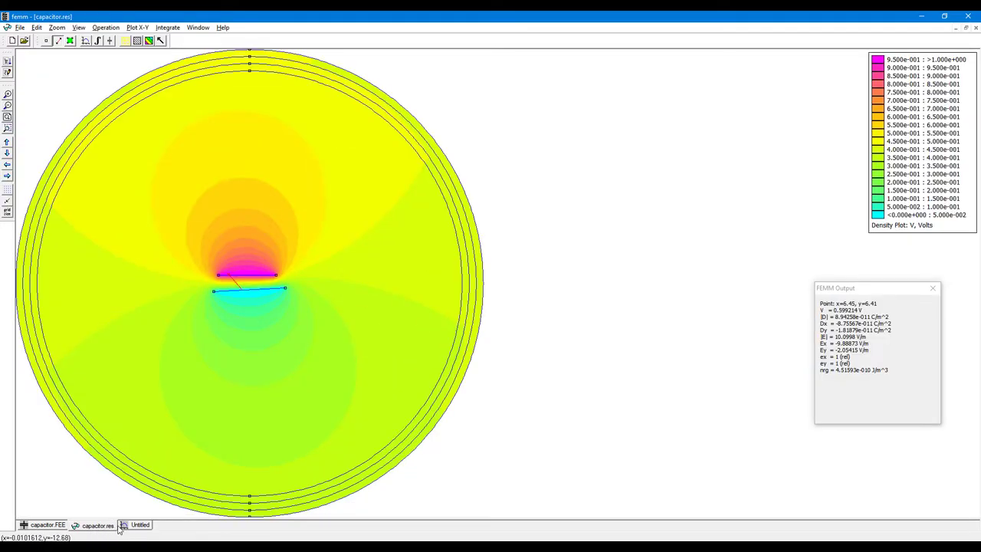
- Plot V (Voltage) along the short contour, then switch back to capacitor.res
{"action": "left_click", "coordinate": [85, 41]}
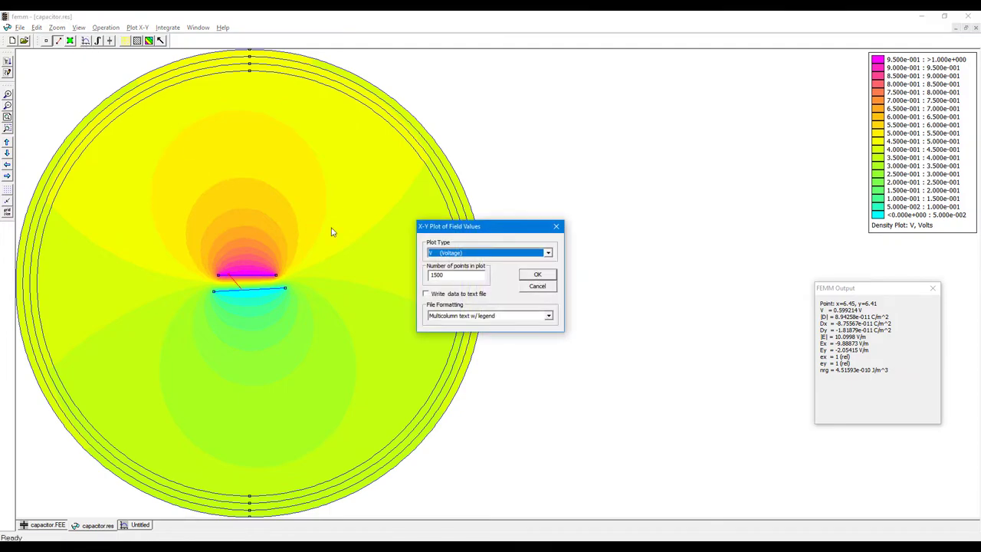
{"action": "left_click", "coordinate": [533, 275]}
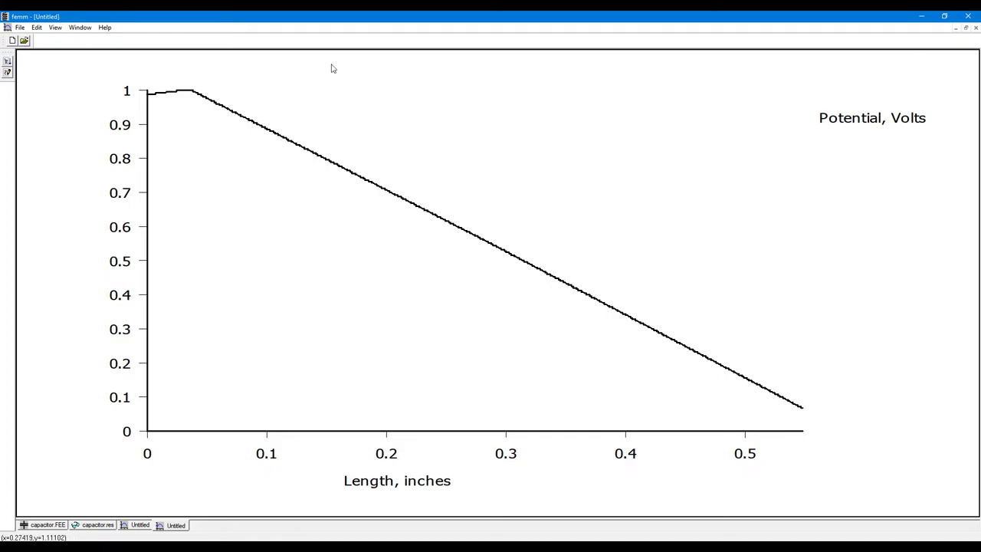
{"action": "left_click", "coordinate": [93, 525]}
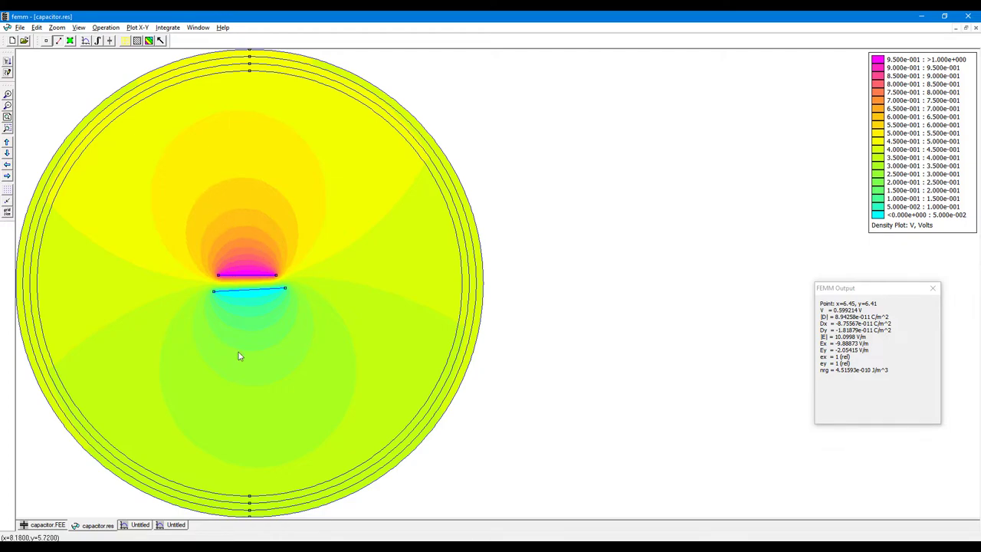
- Draw a vertical contour across both plates, plot voltage along it, and close the plot
{"action": "left_click", "coordinate": [240, 158]}
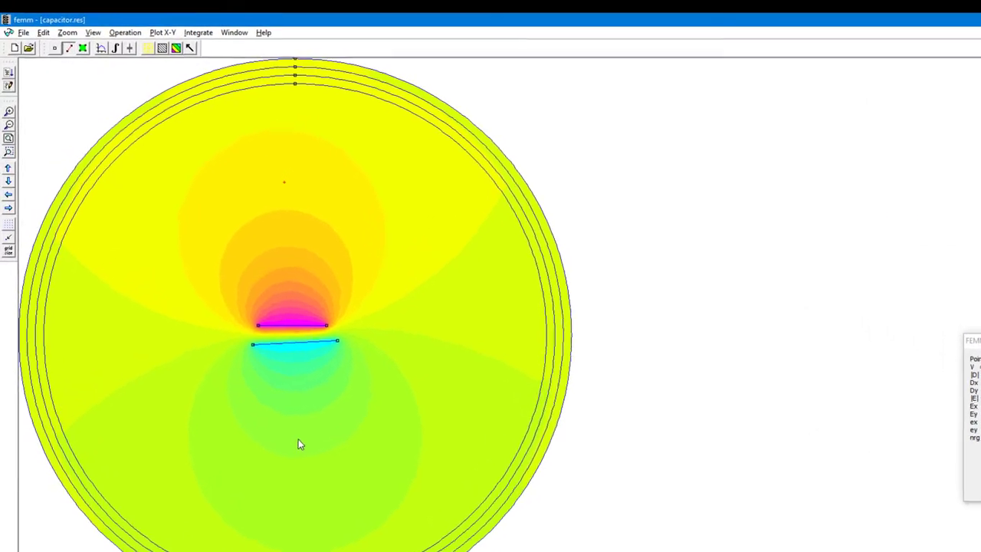
{"action": "left_click", "coordinate": [250, 372]}
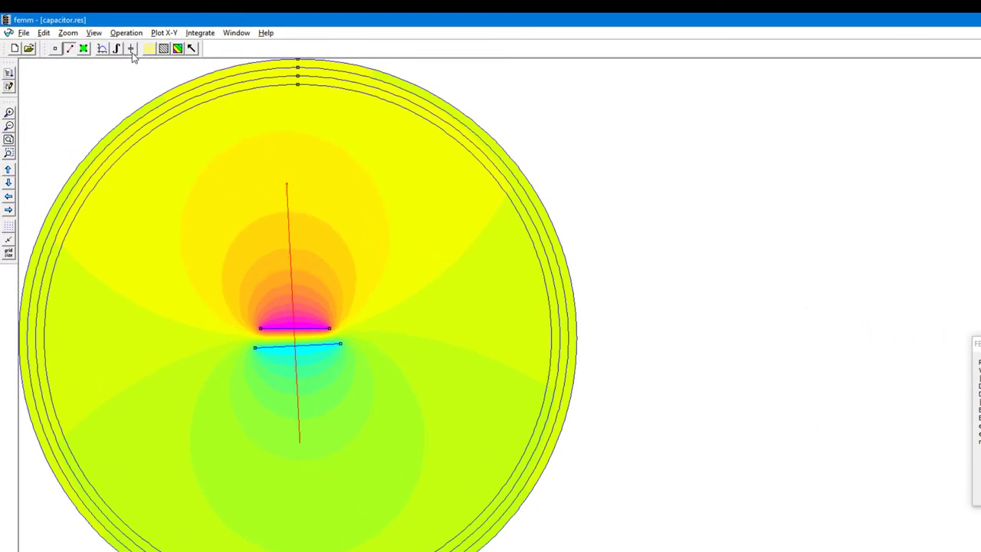
{"action": "left_click", "coordinate": [102, 50]}
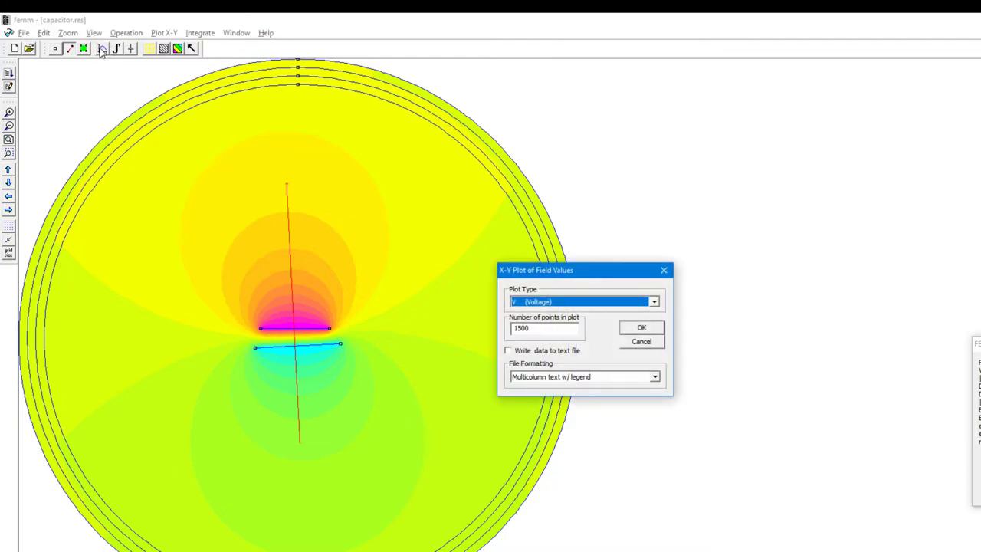
{"action": "left_click", "coordinate": [649, 332]}
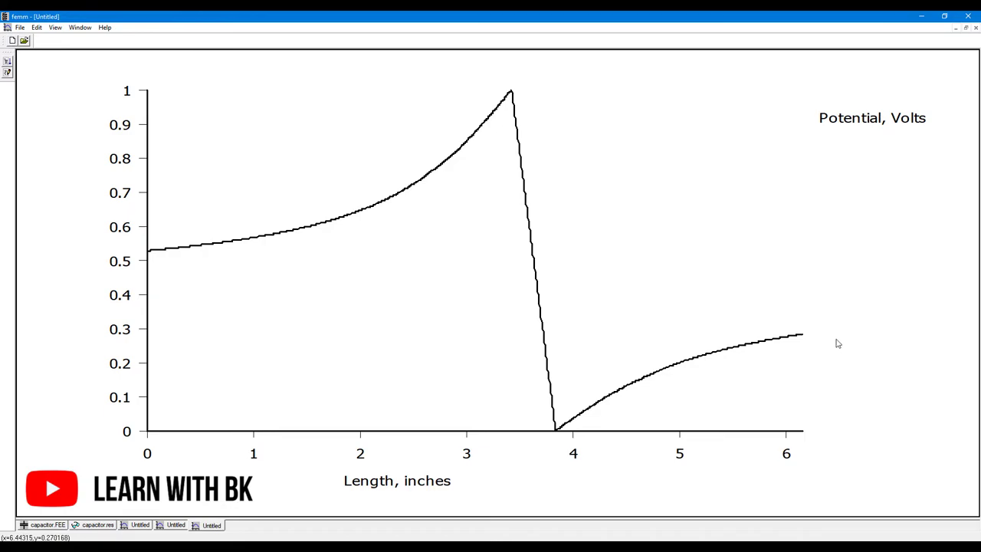
{"action": "left_click", "coordinate": [975, 28]}
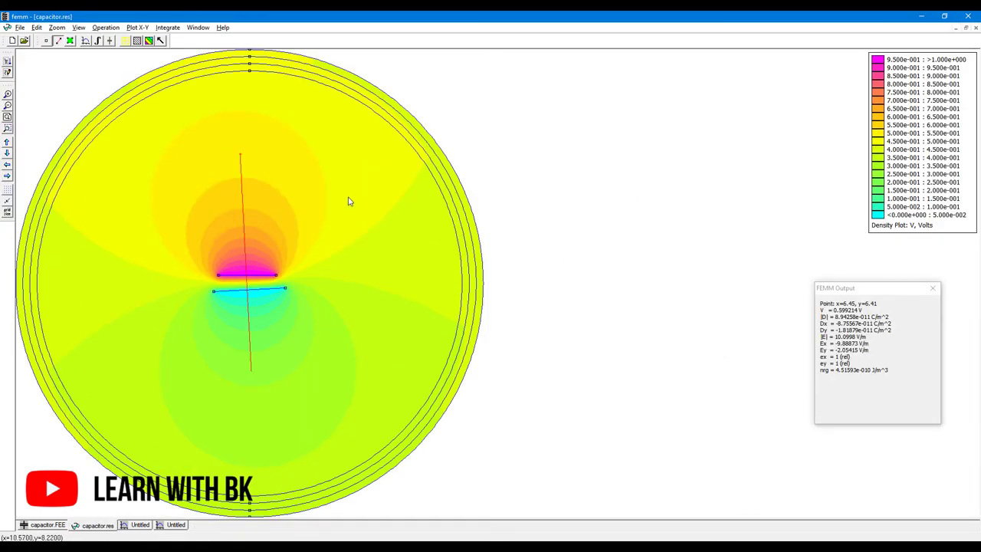
- Clear the vertical contour line from the density plot with Escape
{"action": "key", "text": "Escape"}
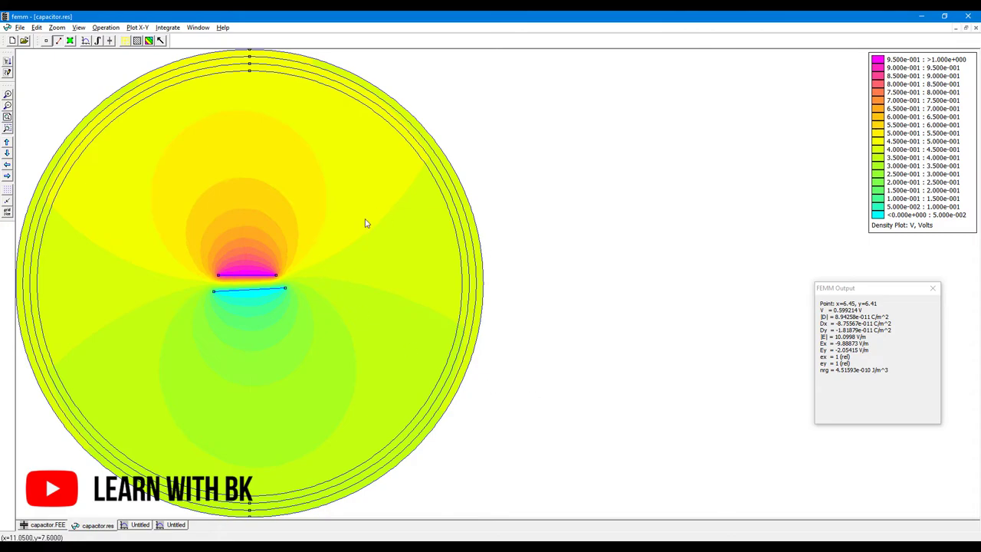